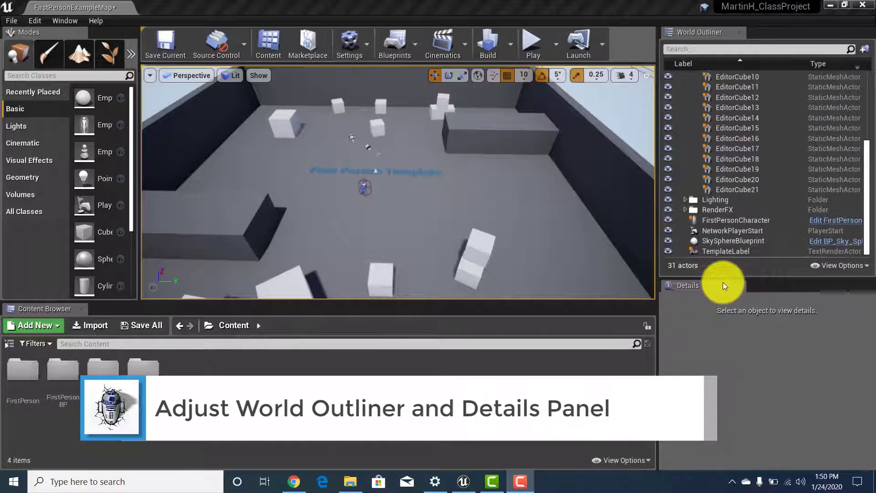
Step: Dock the Details panel beside the World Outliner at full height, widening that area and narrowing the Modes panel
{"action": "left_click_drag", "start_coordinate": [752, 277], "coordinate": [767, 434]}
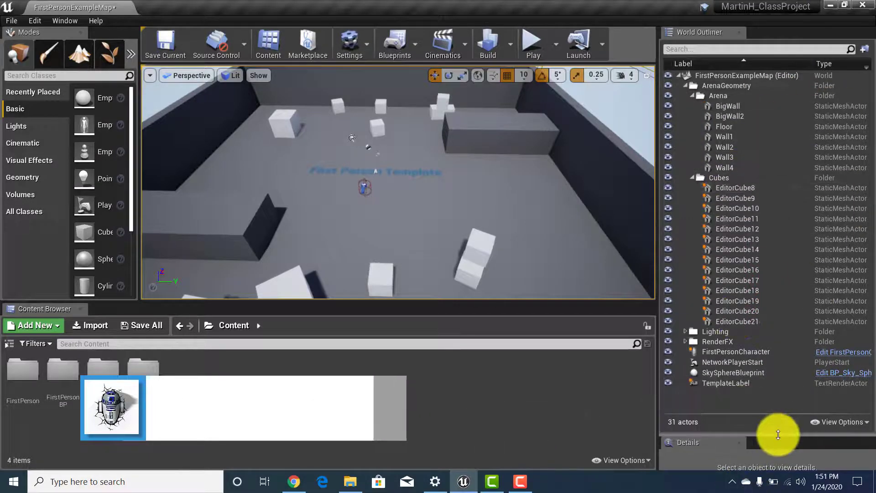
{"action": "left_click_drag", "start_coordinate": [753, 434], "coordinate": [738, 105]}
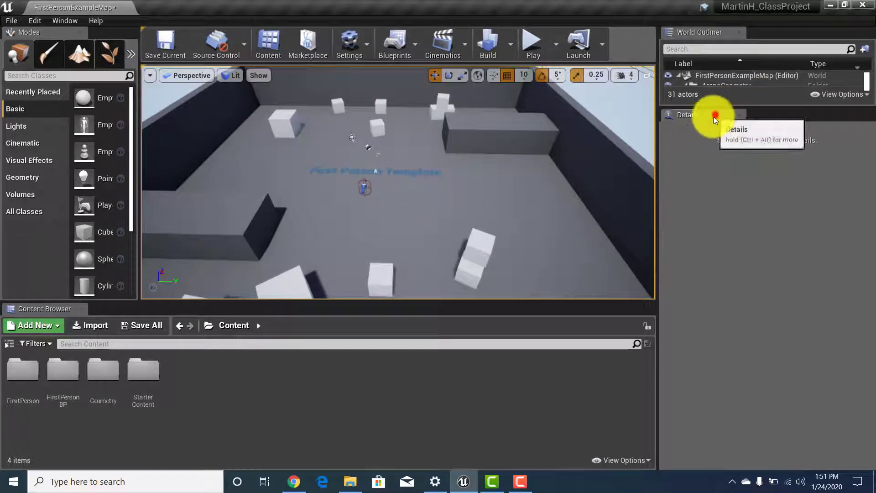
{"action": "left_click_drag", "start_coordinate": [713, 116], "coordinate": [713, 136]}
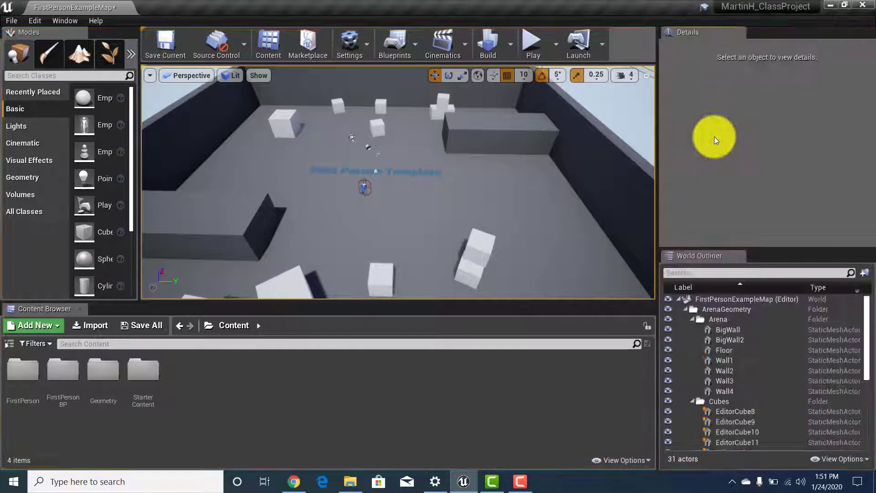
{"action": "left_click_drag", "start_coordinate": [692, 31], "coordinate": [684, 189]}
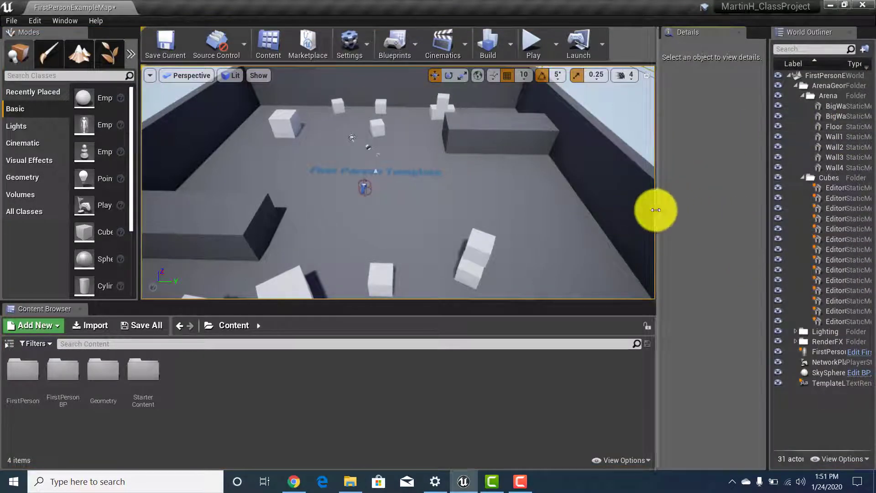
{"action": "left_click_drag", "start_coordinate": [657, 209], "coordinate": [514, 219]}
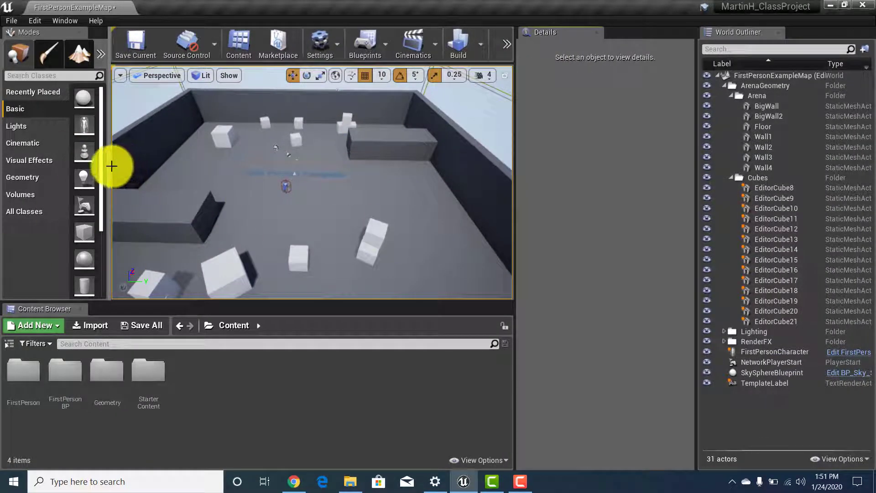
{"action": "left_click_drag", "start_coordinate": [109, 166], "coordinate": [76, 164]}
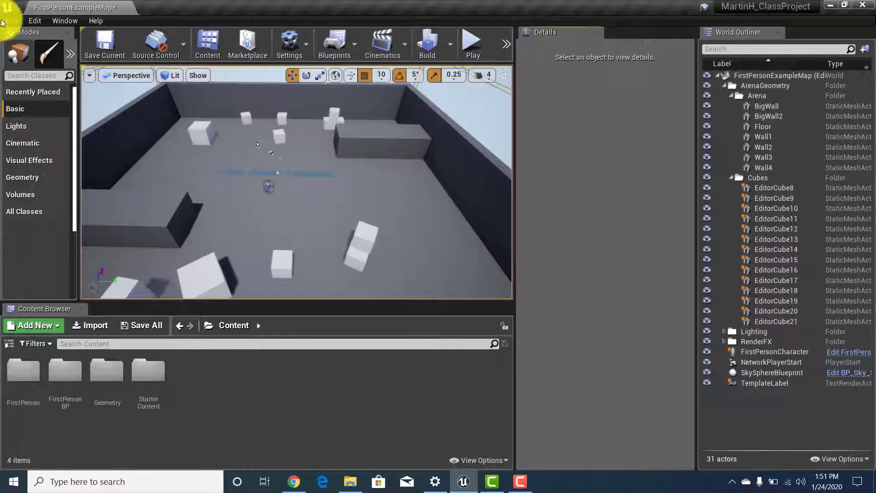
Step: Close the Modes panel and restore it to the editor layout
{"action": "left_click", "coordinate": [66, 31]}
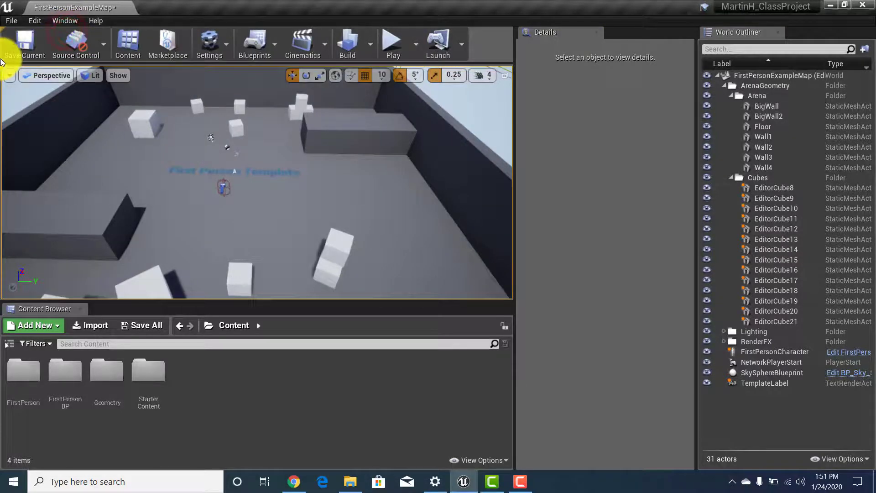
{"action": "left_click", "coordinate": [65, 21]}
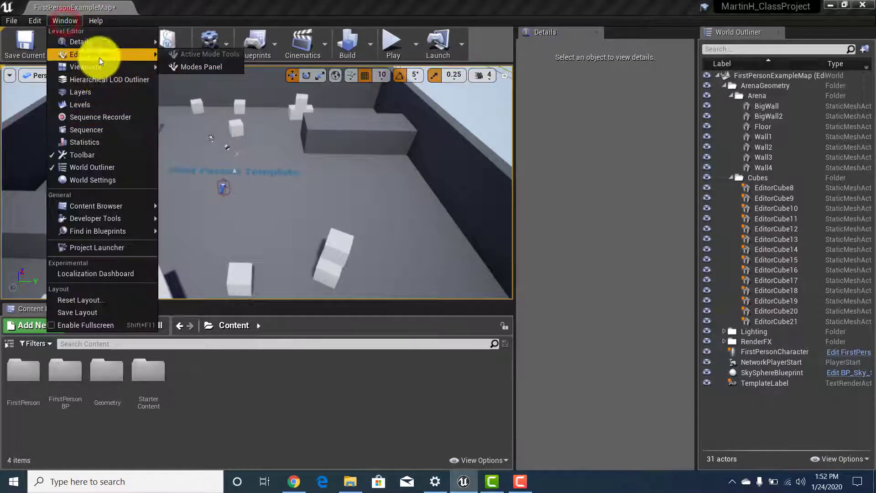
{"action": "mouse_move", "coordinate": [95, 43]}
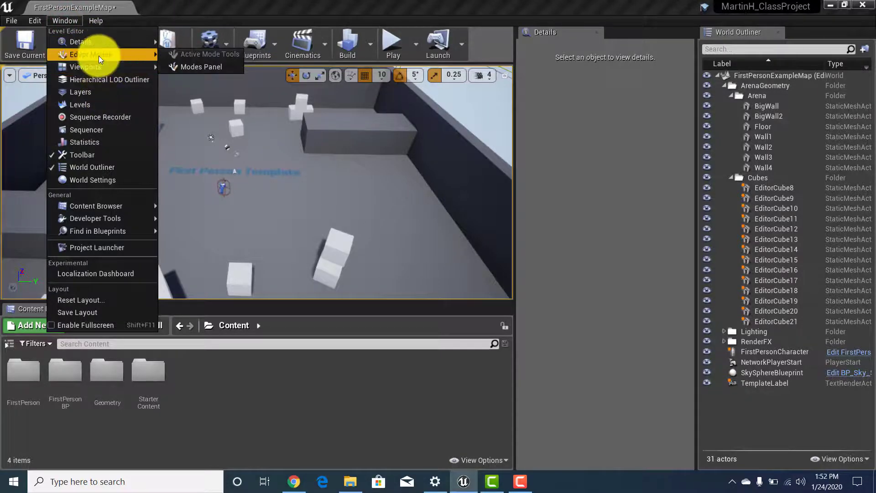
{"action": "left_click", "coordinate": [187, 67]}
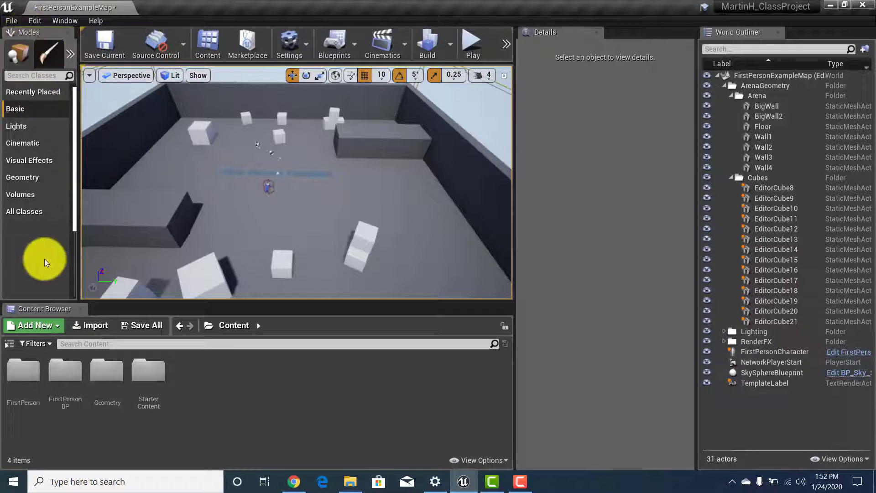
{"action": "left_click", "coordinate": [66, 21]}
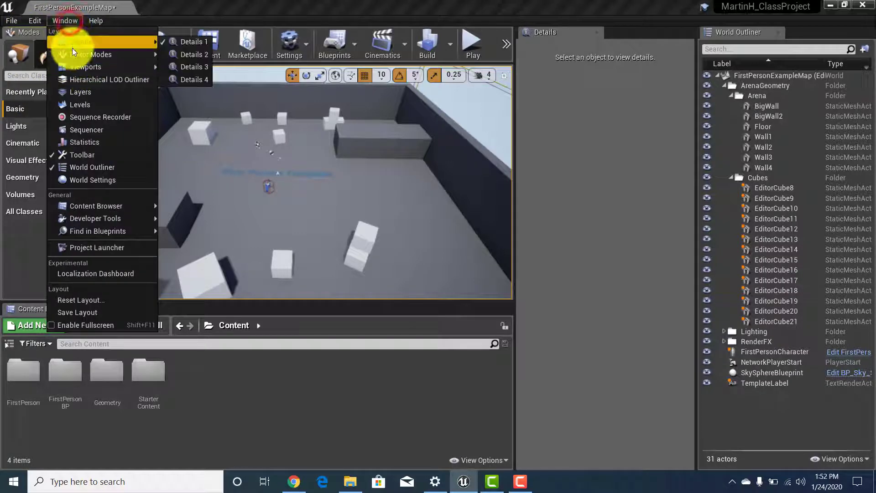
{"action": "mouse_move", "coordinate": [94, 54]}
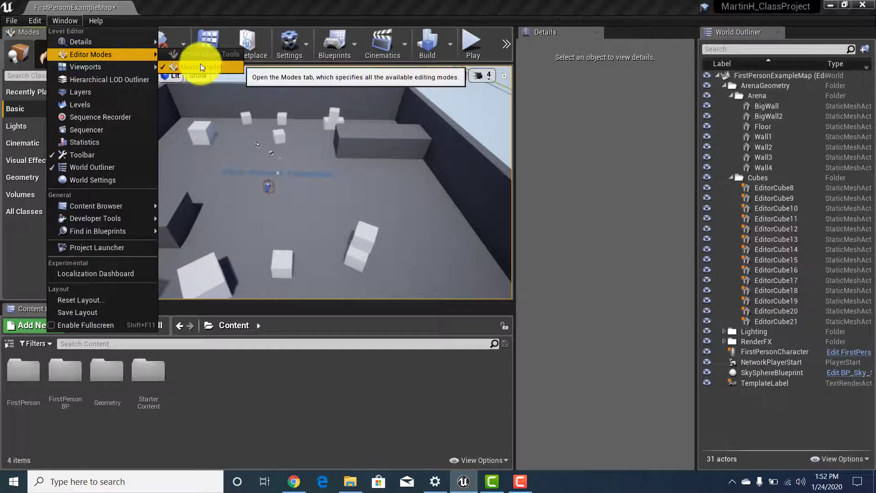
{"action": "left_click", "coordinate": [10, 293]}
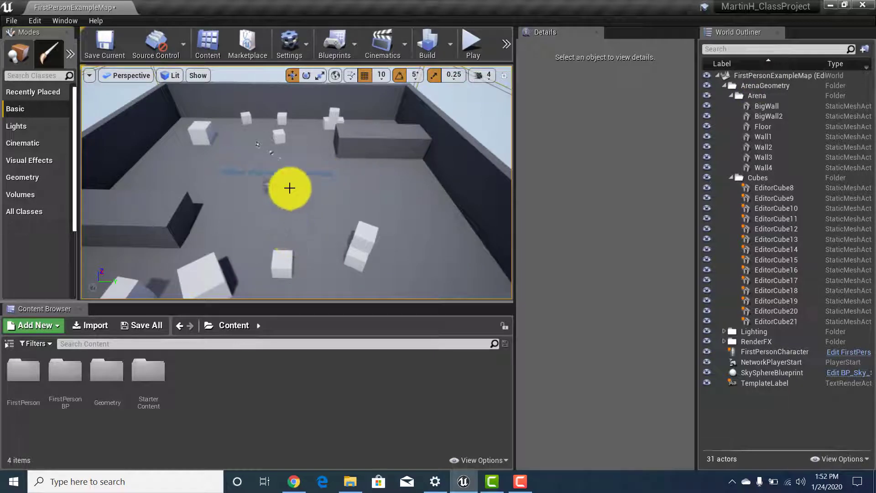
{"action": "scroll", "coordinate": [290, 195], "scroll_direction": "down", "scroll_amount": 10}
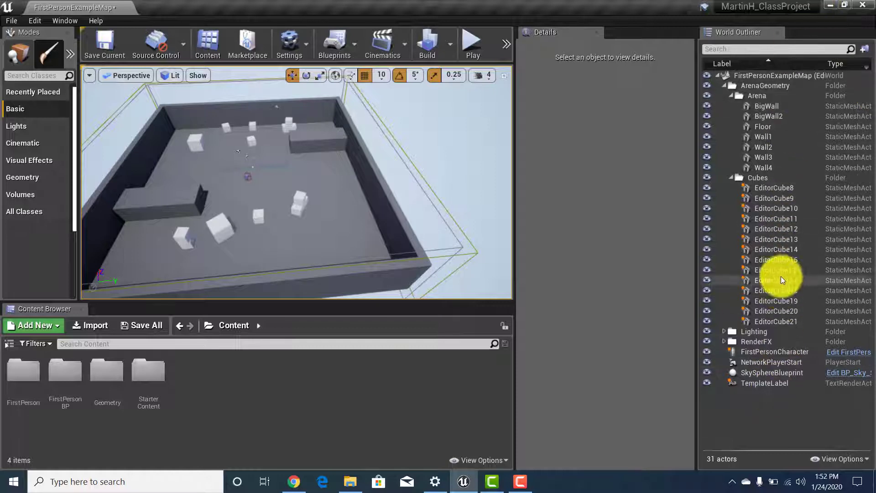
{"action": "right_click_drag", "start_coordinate": [326, 166], "coordinate": [348, 172]}
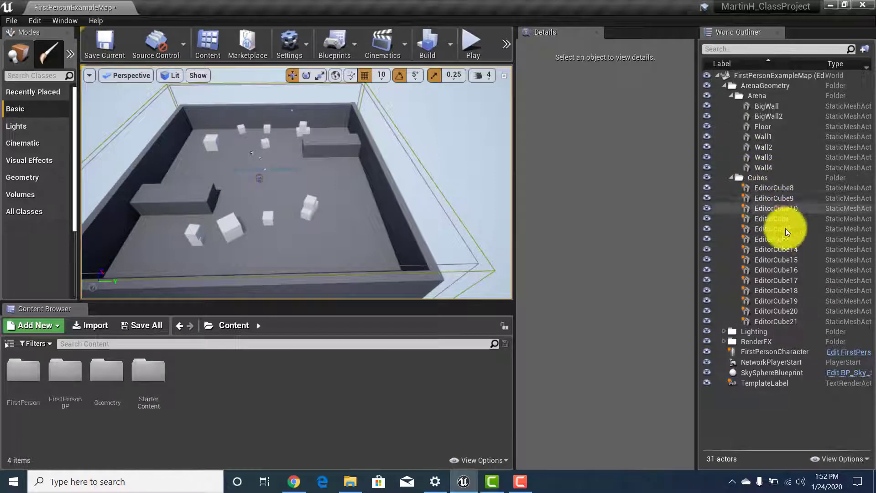
{"action": "right_click", "coordinate": [735, 415]}
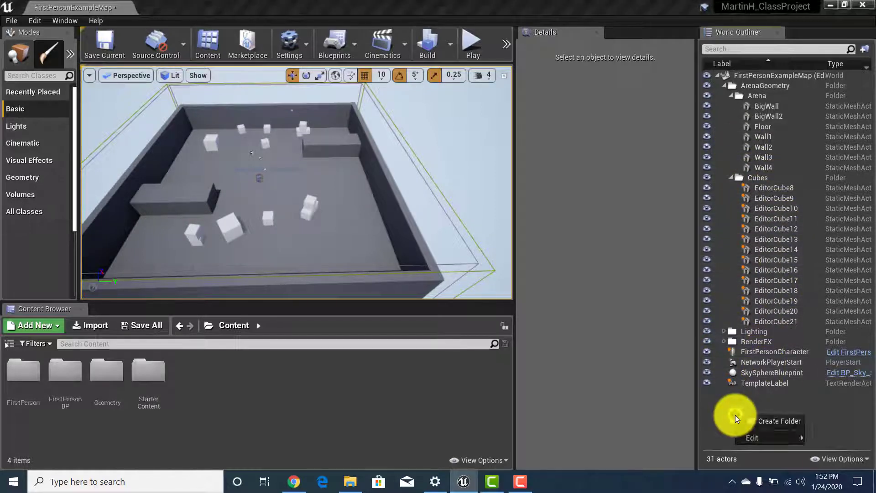
{"action": "left_click", "coordinate": [830, 402]}
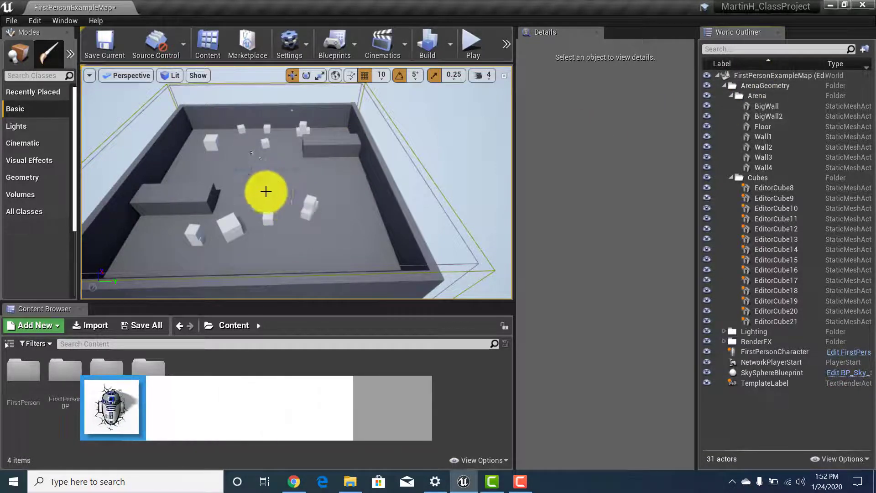
Step: Select the arena's perimeter walls one after another to inspect them as separate meshes
{"action": "left_click", "coordinate": [160, 139]}
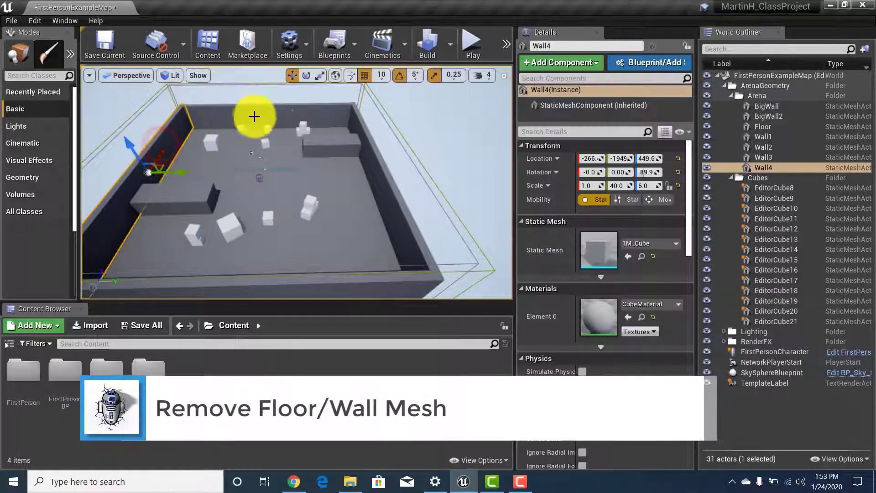
{"action": "left_click", "coordinate": [279, 114]}
{"action": "left_click", "coordinate": [376, 189]}
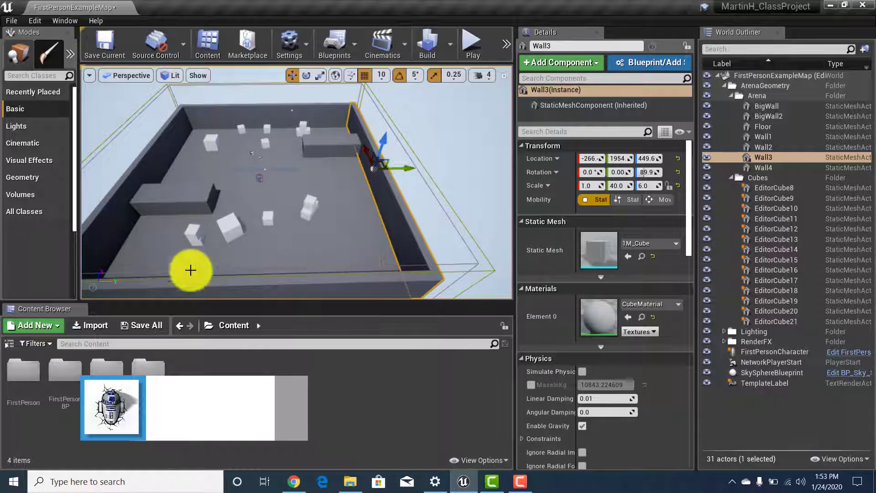
Step: Apply the StarterContent material M_Brick_Clay_New to the arena floor
{"action": "double_click", "coordinate": [155, 391]}
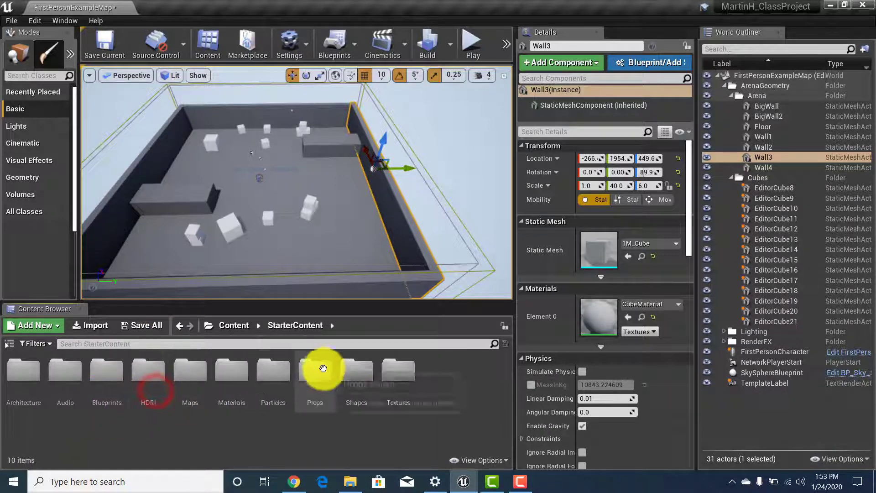
{"action": "double_click", "coordinate": [231, 371]}
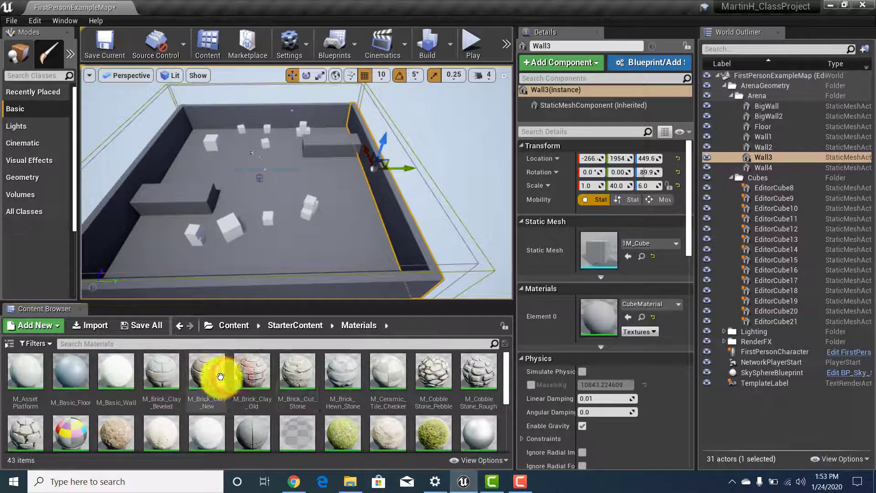
{"action": "left_click_drag", "start_coordinate": [199, 370], "coordinate": [287, 247]}
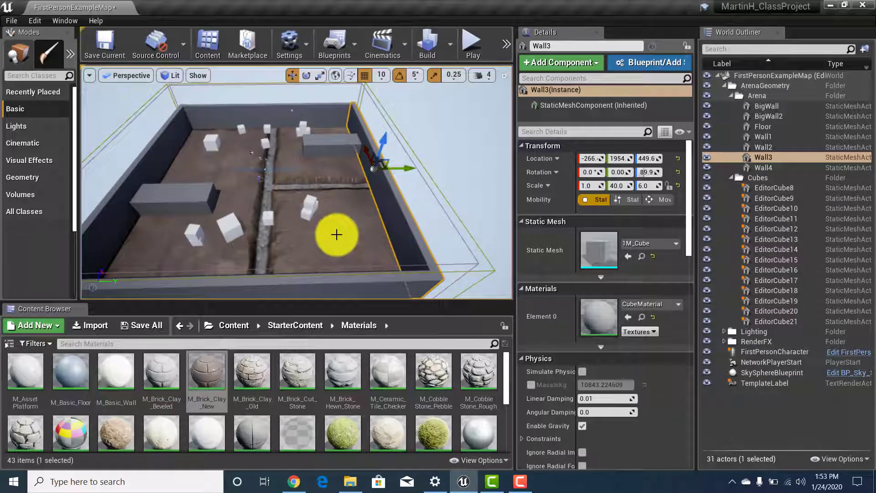
Step: Delete the arena's floor mesh and its four perimeter walls, keeping the two big wall blocks and the cubes
{"action": "left_click", "coordinate": [337, 235]}
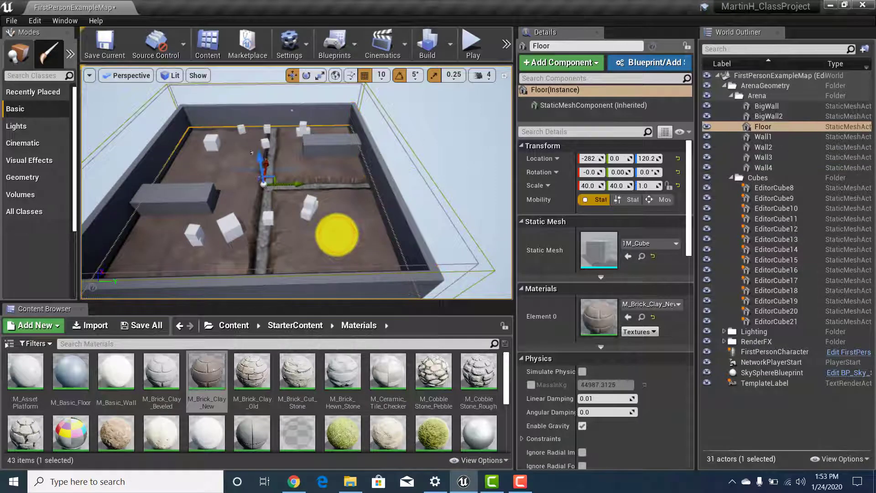
{"action": "key", "text": "Delete"}
{"action": "left_click", "coordinate": [217, 117]}
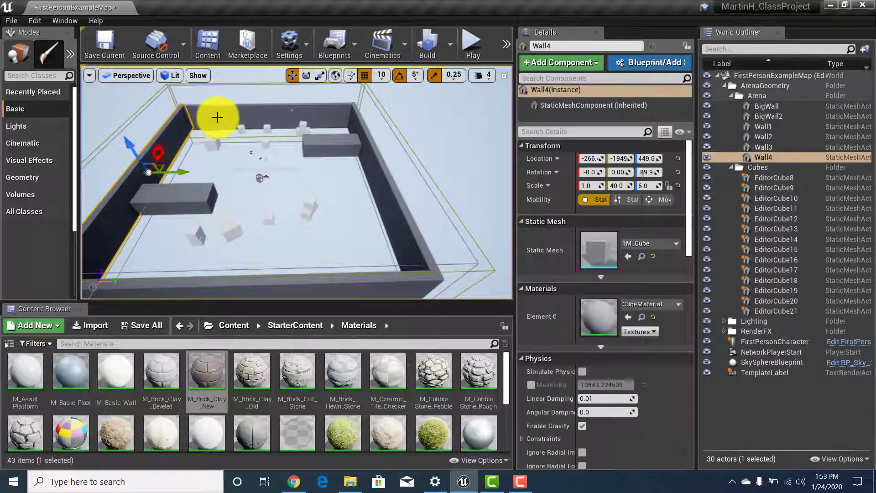
{"action": "key", "text": "Delete"}
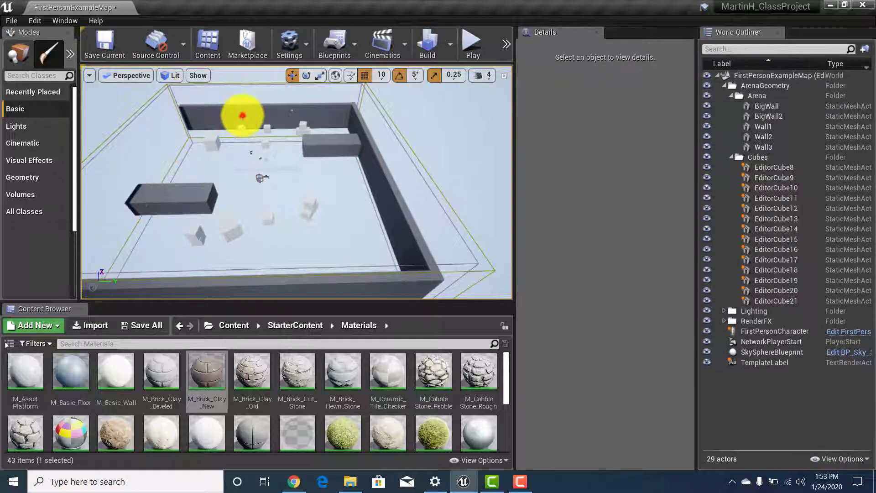
{"action": "left_click", "coordinate": [242, 113]}
{"action": "key", "text": "Delete"}
{"action": "left_click", "coordinate": [377, 191]}
{"action": "key", "text": "Delete"}
{"action": "left_click", "coordinate": [370, 280]}
{"action": "key", "text": "Delete"}
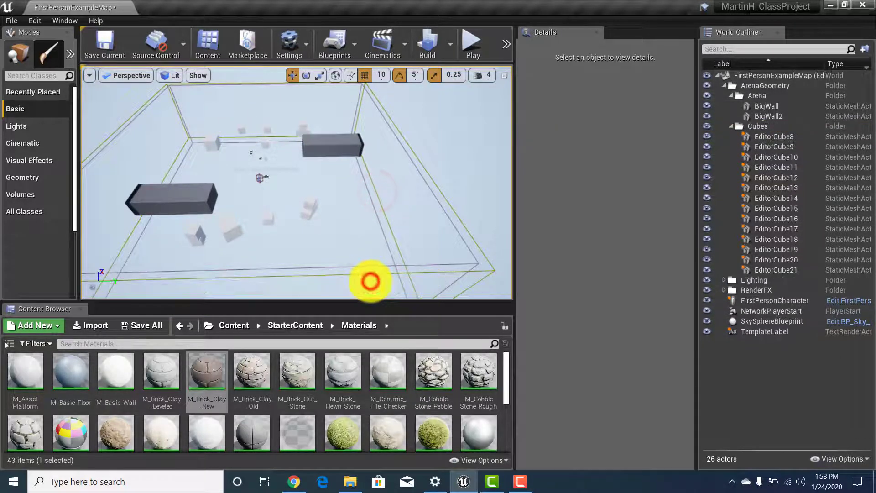
Step: Select BigWall2 and BigWall in turn to inspect the remaining arena blocks
{"action": "mouse_move", "coordinate": [321, 225]}
{"action": "middle_mouse_down"}
{"action": "mouse_move", "coordinate": [303, 231]}
{"action": "mouse_move", "coordinate": [321, 237]}
{"action": "middle_mouse_up"}
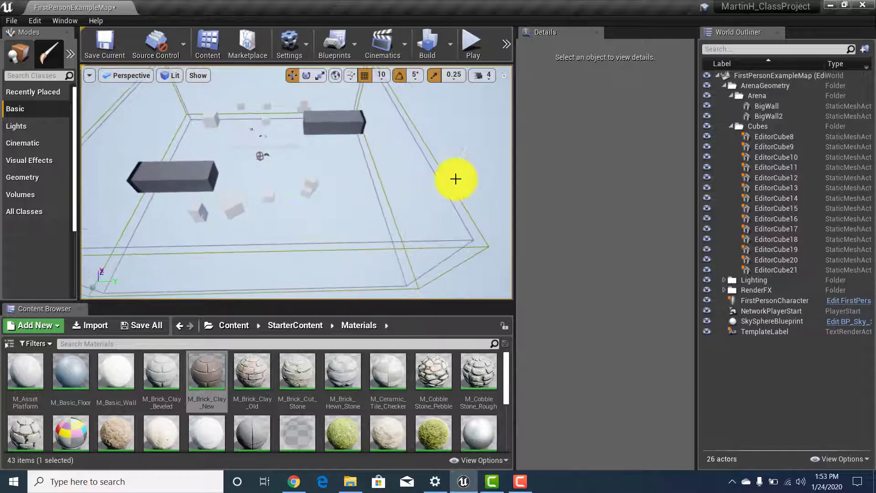
{"action": "left_click", "coordinate": [755, 96]}
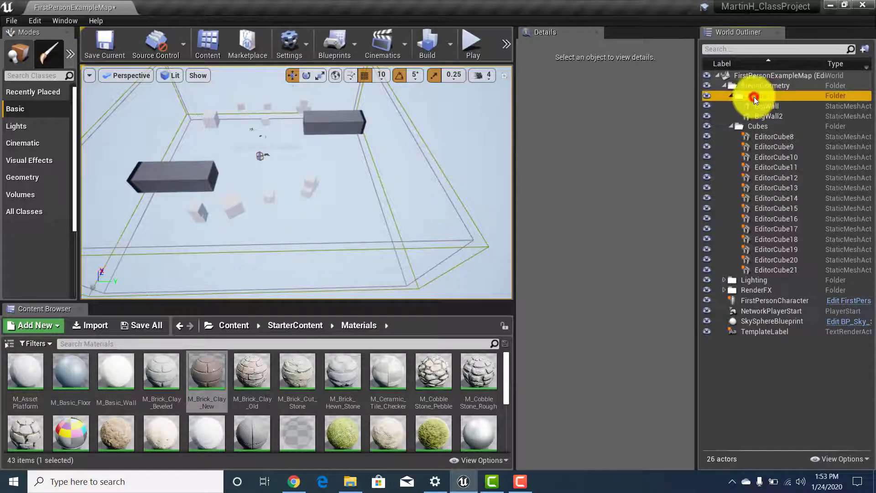
{"action": "left_click", "coordinate": [317, 117]}
{"action": "left_click", "coordinate": [161, 174]}
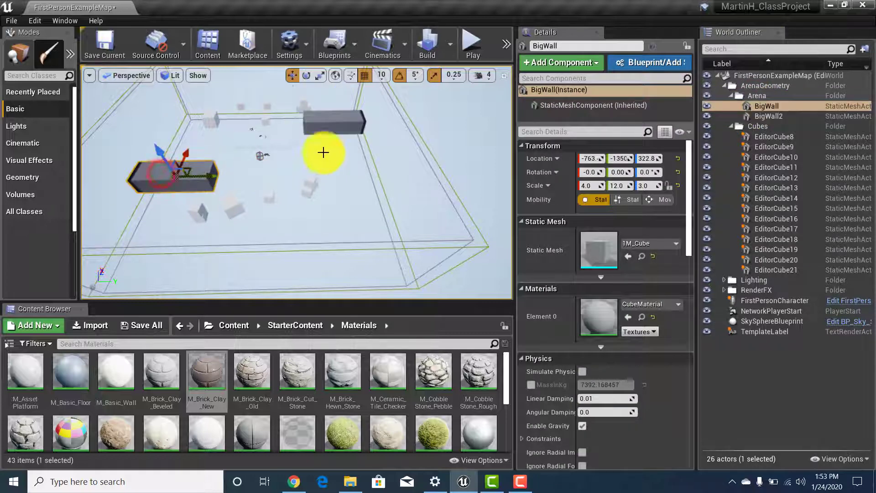
{"action": "right_click_drag", "start_coordinate": [329, 239], "coordinate": [323, 221]}
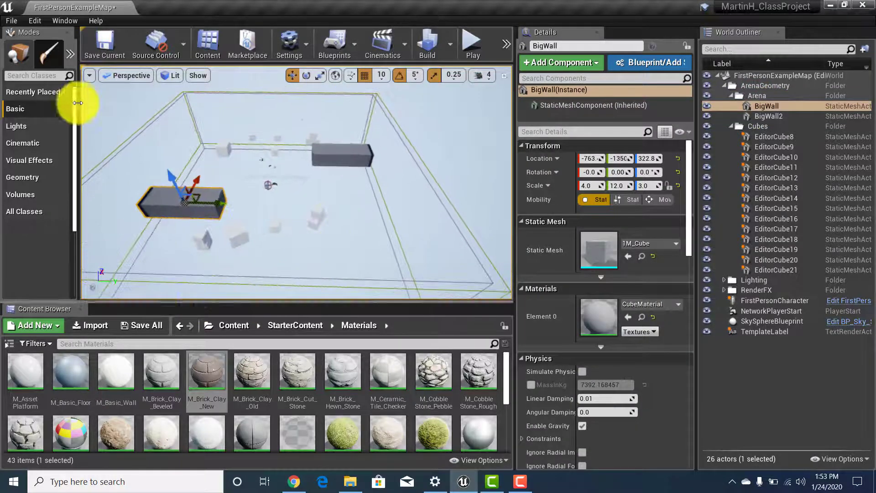
Step: Widen the Modes panel and place an additive Box brush from the Geometry category in the level
{"action": "left_click", "coordinate": [26, 184]}
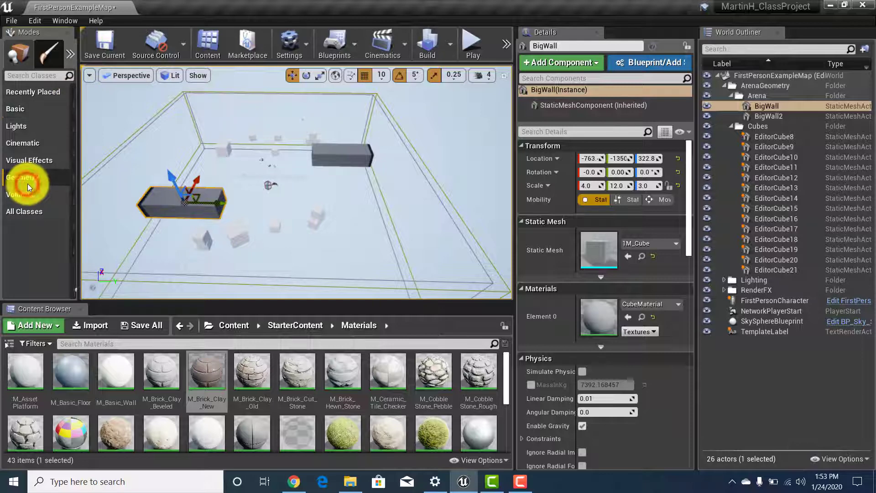
{"action": "left_click_drag", "start_coordinate": [80, 180], "coordinate": [176, 177]}
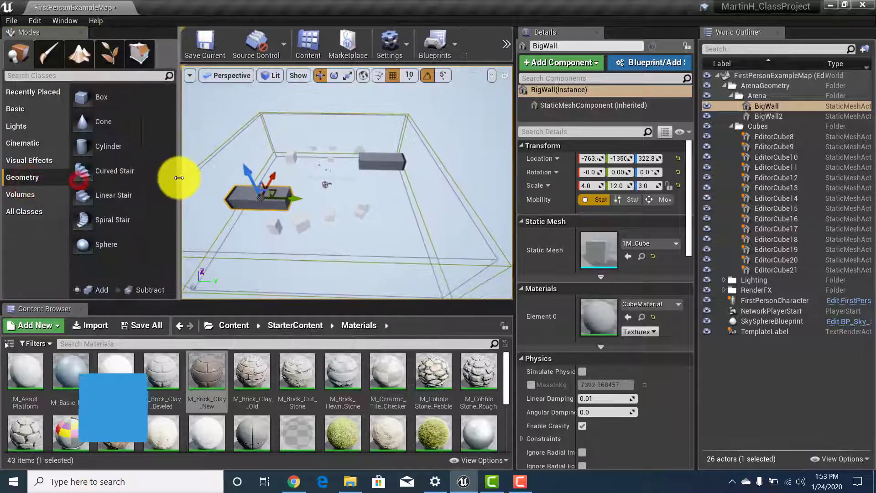
{"action": "mouse_move", "coordinate": [86, 98]}
{"action": "left_mouse_down"}
{"action": "mouse_move", "coordinate": [260, 141]}
{"action": "mouse_move", "coordinate": [293, 186]}
{"action": "mouse_move", "coordinate": [268, 199]}
{"action": "mouse_move", "coordinate": [313, 208]}
{"action": "mouse_move", "coordinate": [274, 180]}
{"action": "mouse_move", "coordinate": [238, 171]}
{"action": "mouse_move", "coordinate": [287, 160]}
{"action": "mouse_move", "coordinate": [311, 200]}
{"action": "mouse_move", "coordinate": [307, 190]}
{"action": "mouse_move", "coordinate": [354, 211]}
{"action": "mouse_move", "coordinate": [378, 201]}
{"action": "mouse_move", "coordinate": [363, 185]}
{"action": "mouse_move", "coordinate": [356, 211]}
{"action": "mouse_move", "coordinate": [267, 228]}
{"action": "mouse_move", "coordinate": [323, 264]}
{"action": "mouse_move", "coordinate": [240, 312]}
{"action": "mouse_move", "coordinate": [217, 214]}
{"action": "mouse_move", "coordinate": [299, 222]}
{"action": "mouse_move", "coordinate": [211, 198]}
{"action": "mouse_move", "coordinate": [309, 225]}
{"action": "mouse_move", "coordinate": [362, 281]}
{"action": "mouse_move", "coordinate": [543, 197]}
{"action": "left_mouse_up"}
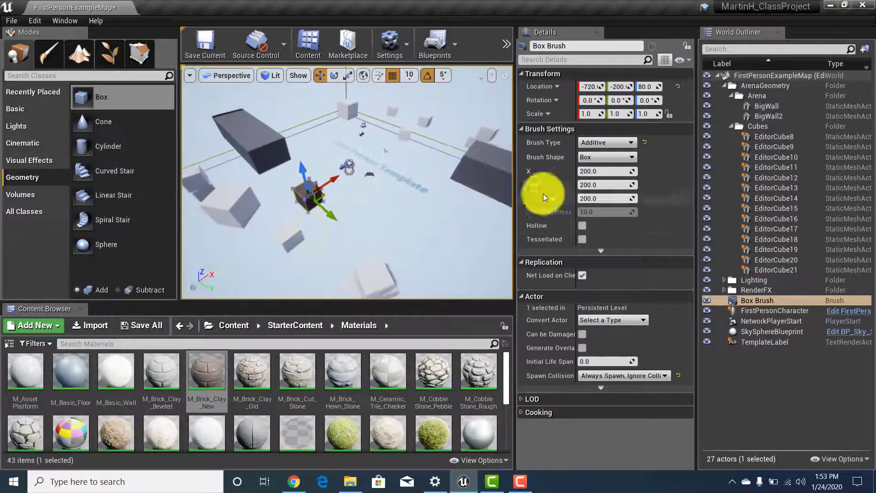
Step: Rename the placed Box Brush to MainFloor
{"action": "left_click", "coordinate": [596, 171]}
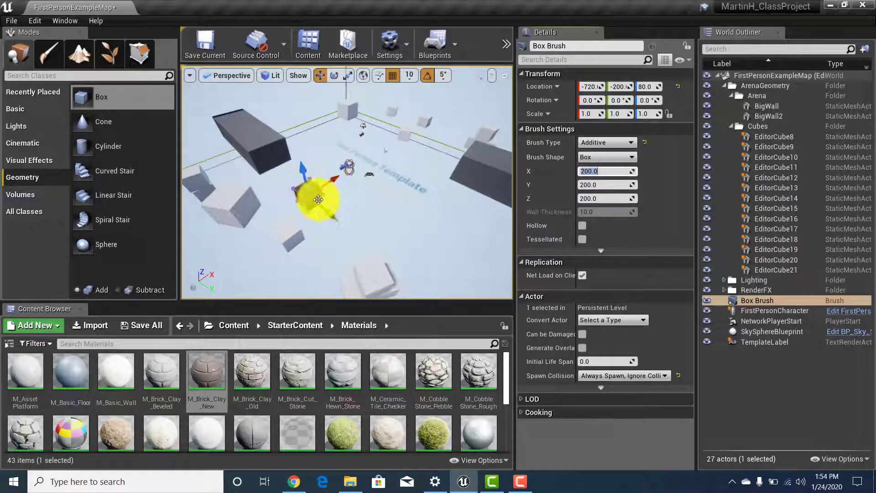
{"action": "mouse_move", "coordinate": [304, 204]}
{"action": "left_mouse_down"}
{"action": "mouse_move", "coordinate": [294, 221]}
{"action": "mouse_move", "coordinate": [362, 212]}
{"action": "mouse_move", "coordinate": [211, 157]}
{"action": "left_mouse_up"}
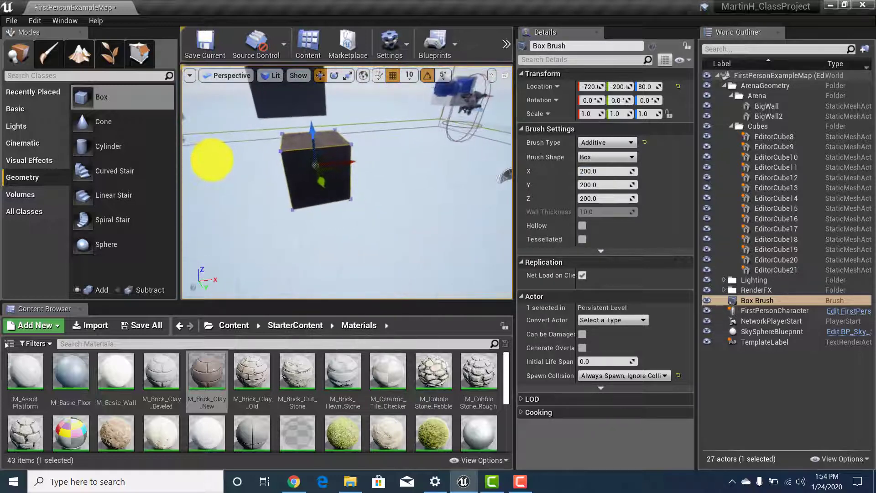
{"action": "left_click", "coordinate": [538, 46]}
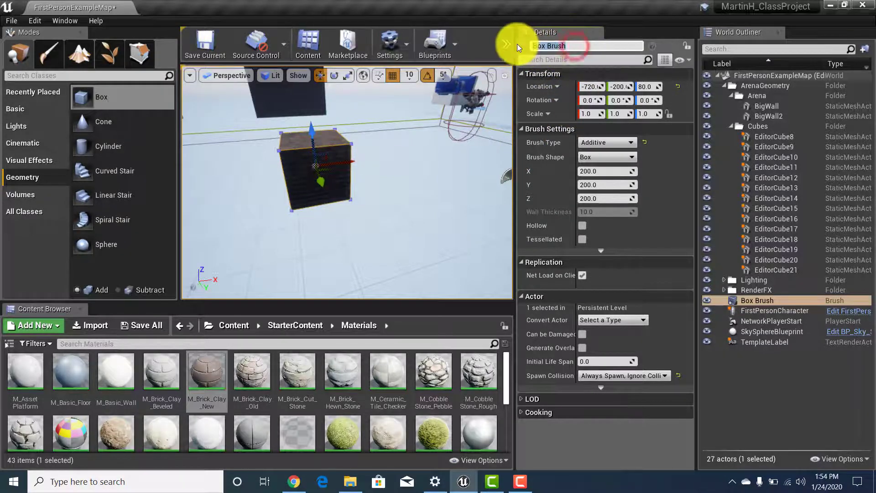
{"action": "type", "text": "Main"}
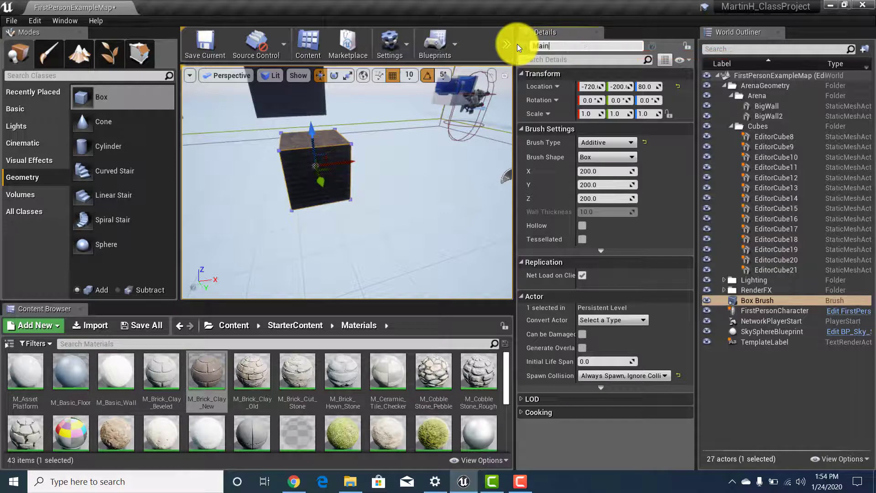
{"action": "type", "text": "Floor"}
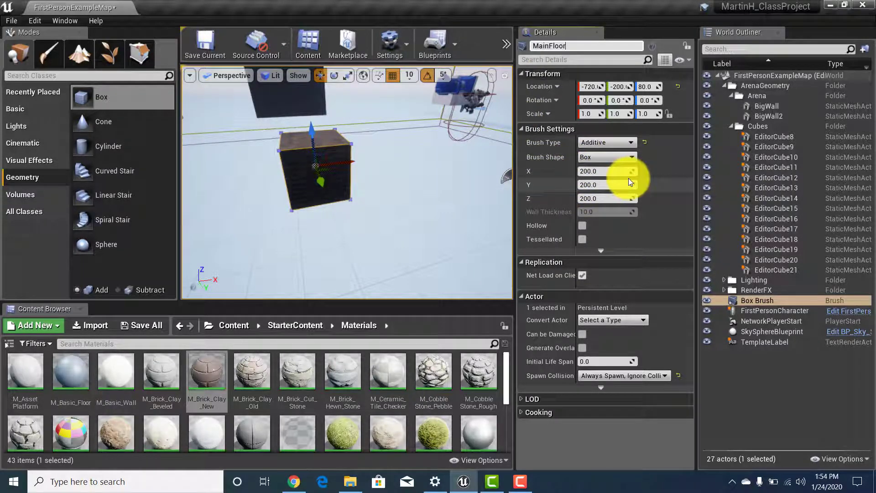
{"action": "left_click", "coordinate": [565, 185]}
Step: Clear the material from one side face of the MainFloor box and reapply M_Brick_Clay_New to that face
{"action": "key", "text": "w"}
{"action": "right_click_drag", "start_coordinate": [403, 185], "coordinate": [542, 95]}
{"action": "key", "text": "s"}
{"action": "right_click_drag", "start_coordinate": [309, 225], "coordinate": [363, 237]}
{"action": "right_click_drag", "start_coordinate": [283, 179], "coordinate": [340, 196]}
{"action": "key", "text": "s"}
{"action": "key", "text": "s"}
{"action": "right_click", "coordinate": [312, 212]}
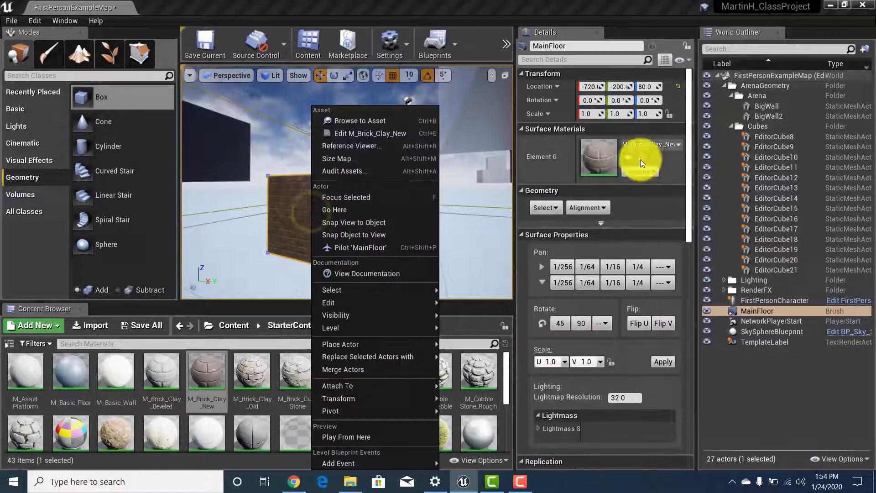
{"action": "left_click", "coordinate": [632, 145]}
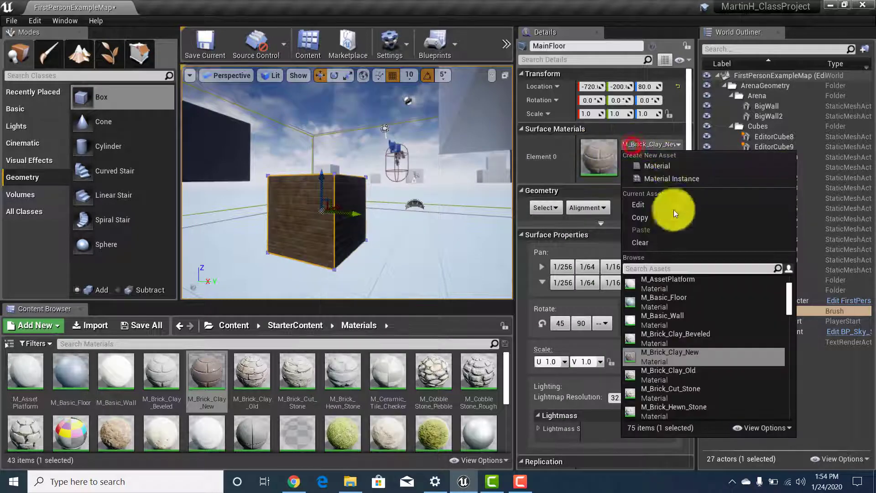
{"action": "left_click", "coordinate": [657, 240]}
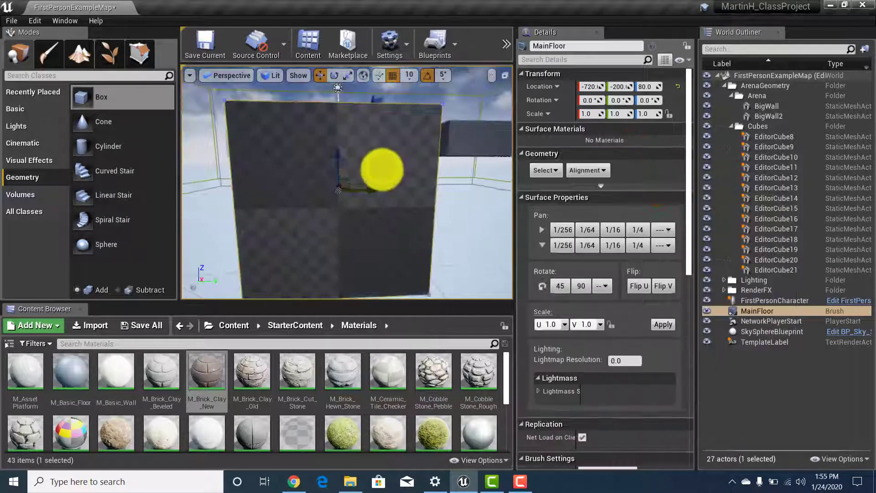
{"action": "right_click_drag", "start_coordinate": [382, 169], "coordinate": [401, 149]}
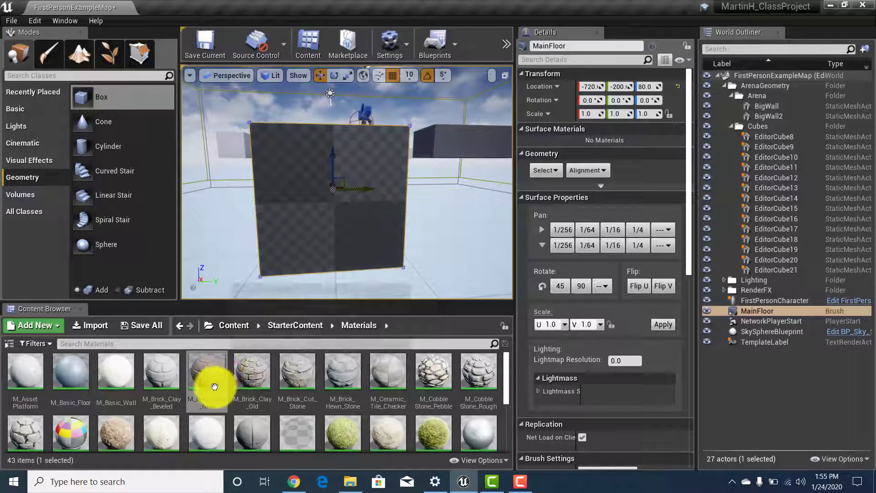
{"action": "left_click_drag", "start_coordinate": [208, 380], "coordinate": [326, 245]}
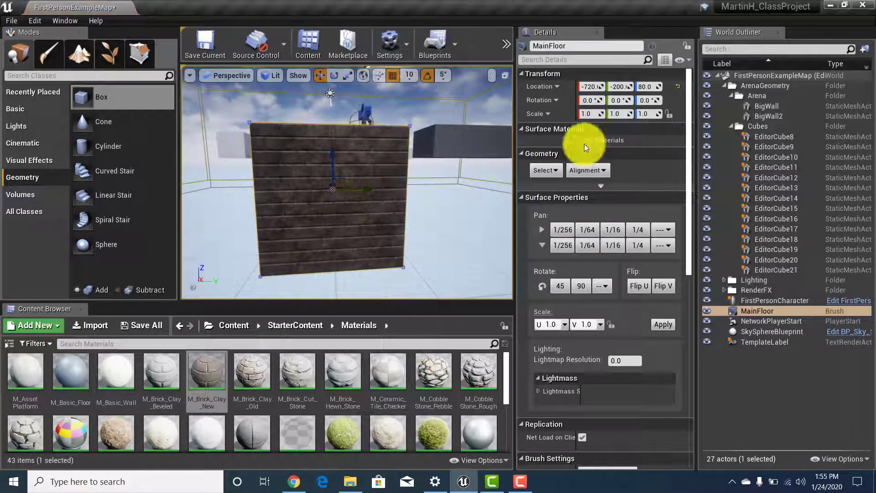
Step: Try stretching the MainFloor brush to an X scale of about 1.195 and return it to 1.0
{"action": "left_click_drag", "start_coordinate": [595, 112], "coordinate": [563, 118]}
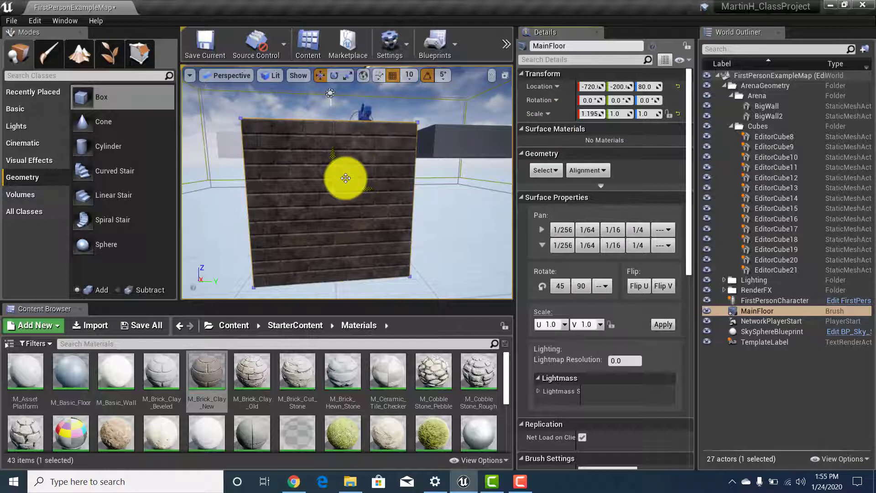
{"action": "left_click", "coordinate": [588, 111]}
{"action": "type", "text": "1"}
{"action": "key", "text": "Return"}
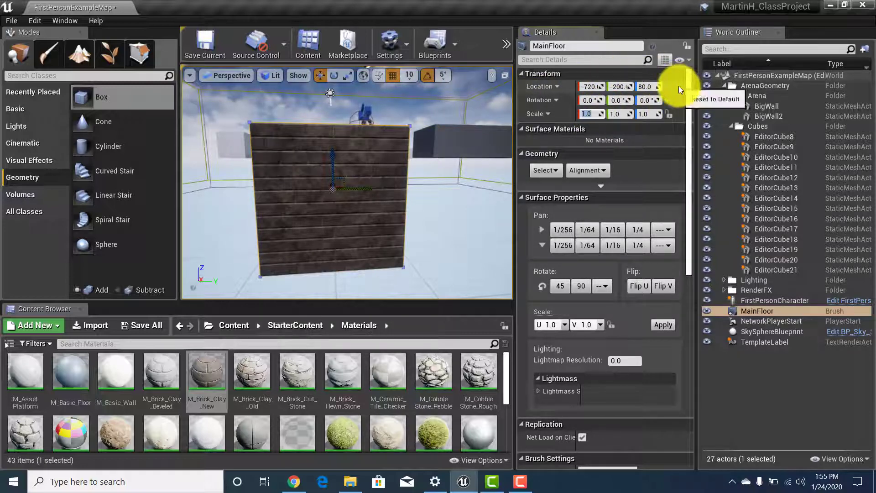
Step: Collapse the surface properties and set MainFloor's brush dimensions to X 10000 and Y 10000
{"action": "left_click", "coordinate": [521, 196]}
{"action": "scroll", "coordinate": [423, 248], "scroll_direction": "up", "scroll_amount": 4}
{"action": "right_click_drag", "start_coordinate": [410, 238], "coordinate": [419, 253]}
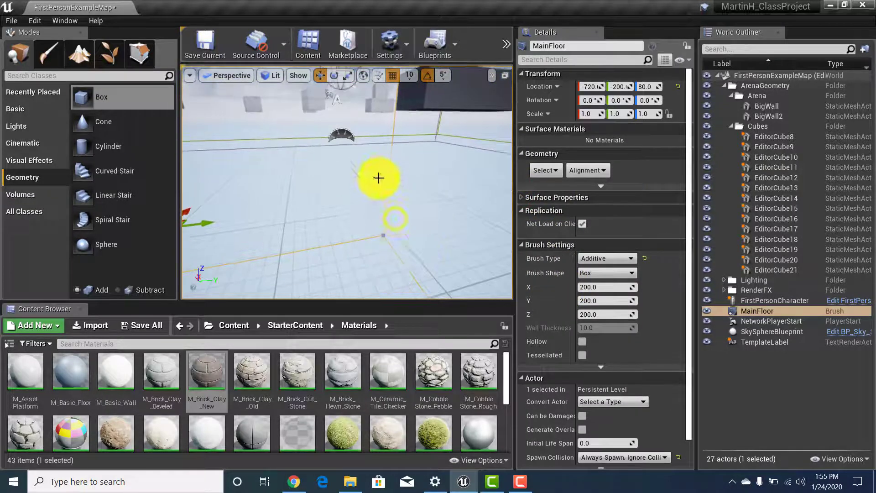
{"action": "key", "text": "s"}
{"action": "mouse_move", "coordinate": [378, 178]}
{"action": "right_mouse_down"}
{"action": "mouse_move", "coordinate": [381, 221]}
{"action": "mouse_move", "coordinate": [276, 202]}
{"action": "mouse_move", "coordinate": [391, 170]}
{"action": "mouse_move", "coordinate": [416, 226]}
{"action": "right_mouse_up"}
{"action": "left_click_drag", "start_coordinate": [627, 287], "coordinate": [608, 287]}
{"action": "type", "text": "00"}
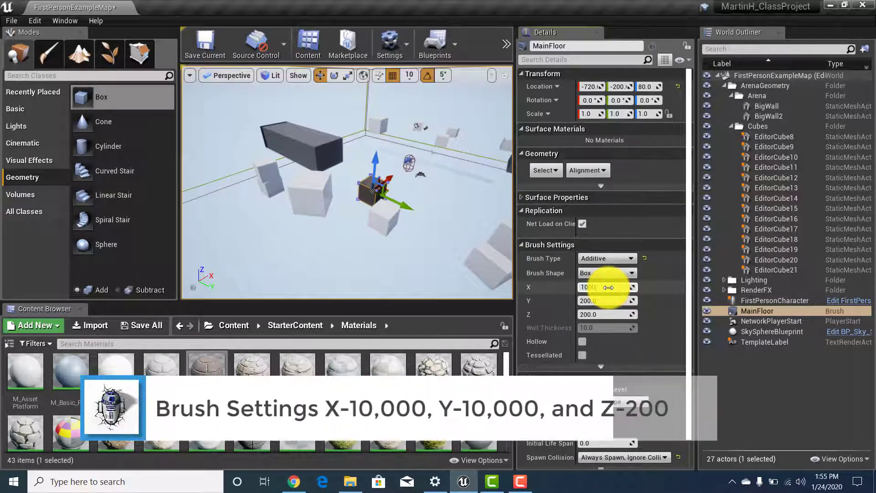
{"action": "key", "text": "Tab"}
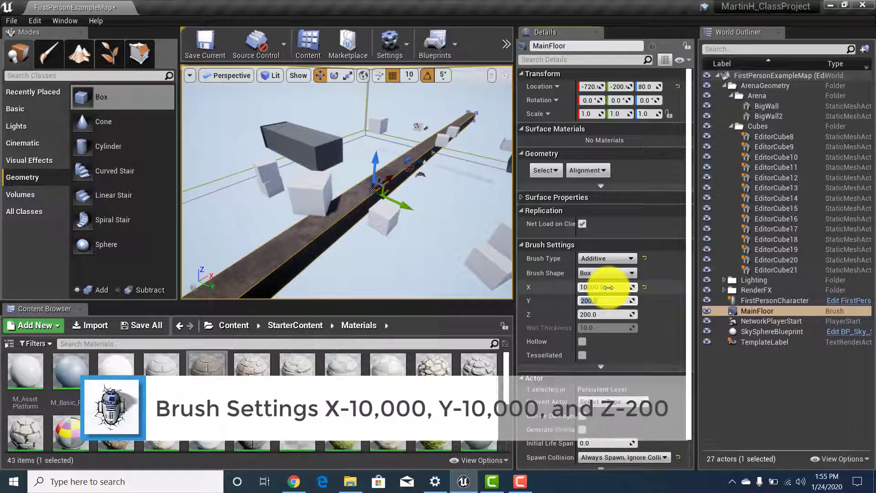
{"action": "type", "text": "10"}
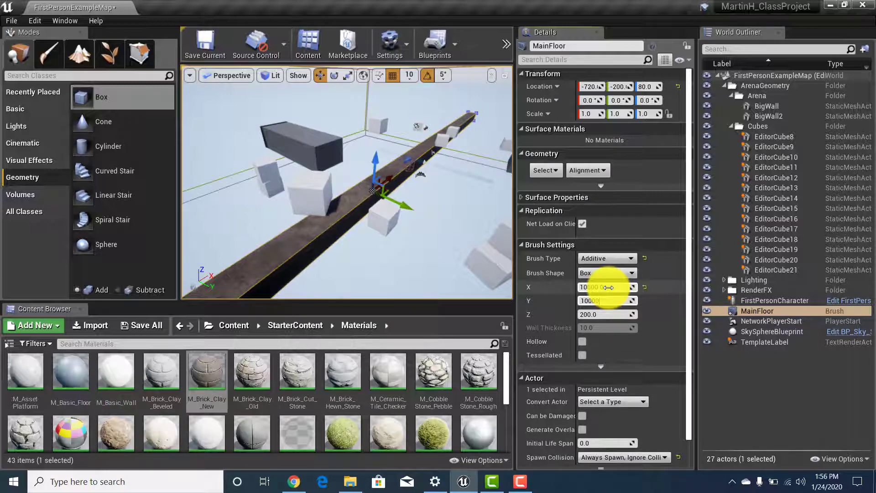
{"action": "key", "text": "Tab"}
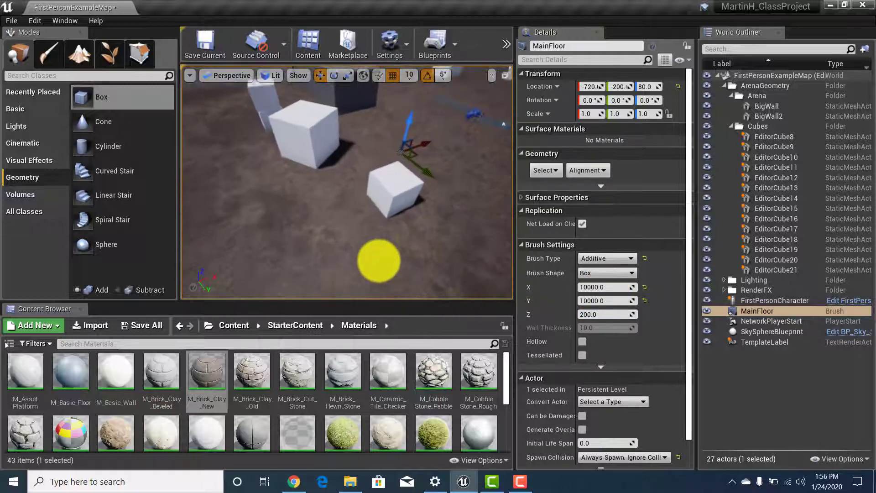
Step: Adjust the MainFloor brush's Z location by eye against the arena blocks, ending at 64
{"action": "right_click_drag", "start_coordinate": [379, 261], "coordinate": [328, 231]}
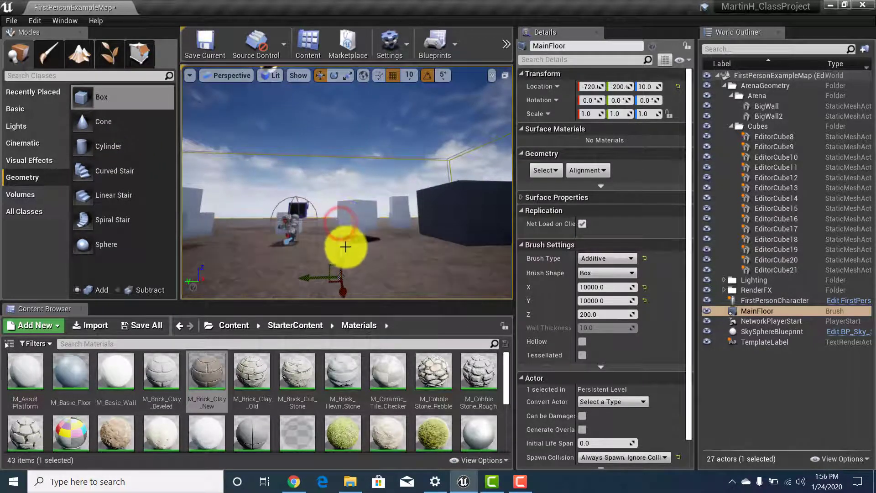
{"action": "right_click_drag", "start_coordinate": [358, 224], "coordinate": [154, 267]}
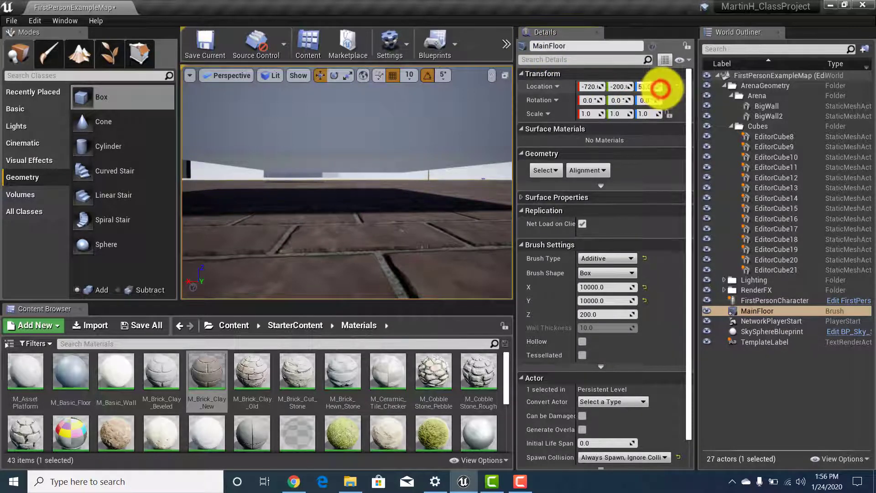
{"action": "mouse_move", "coordinate": [647, 86]}
{"action": "left_mouse_down"}
{"action": "mouse_move", "coordinate": [665, 81]}
{"action": "mouse_move", "coordinate": [656, 86]}
{"action": "left_mouse_up"}
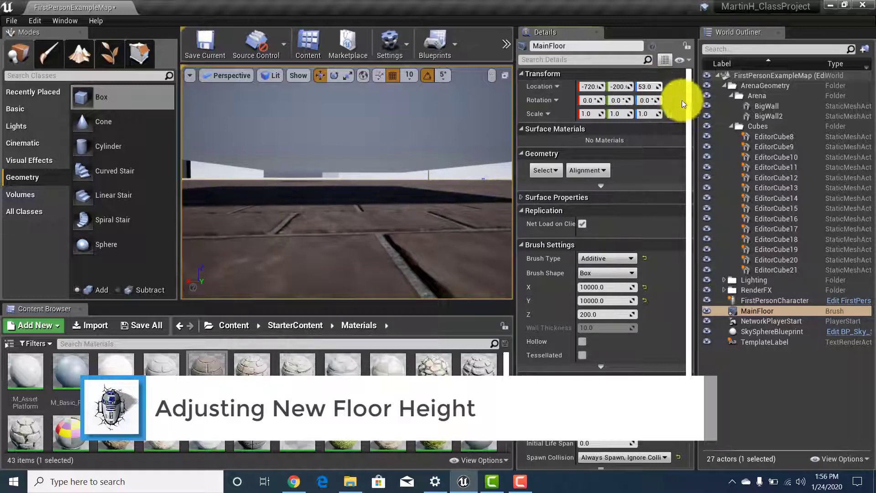
{"action": "left_click_drag", "start_coordinate": [658, 86], "coordinate": [660, 87]}
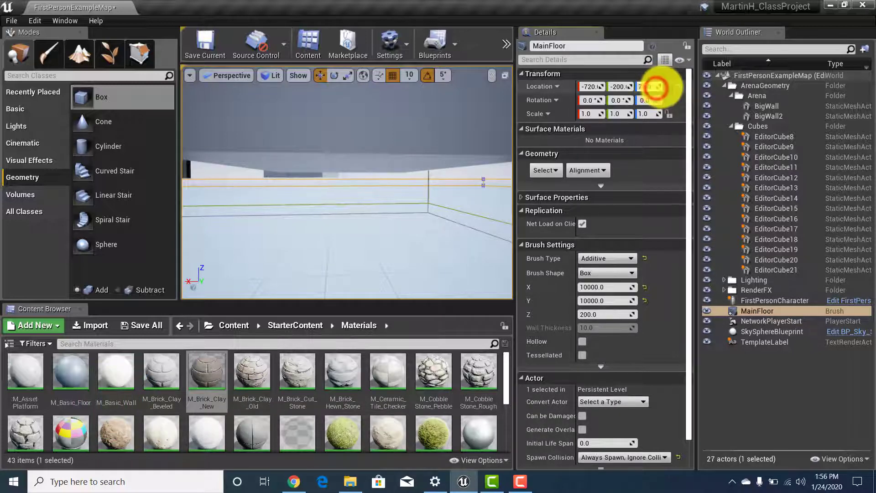
{"action": "right_click_drag", "start_coordinate": [420, 141], "coordinate": [424, 219]}
{"action": "key", "text": "w"}
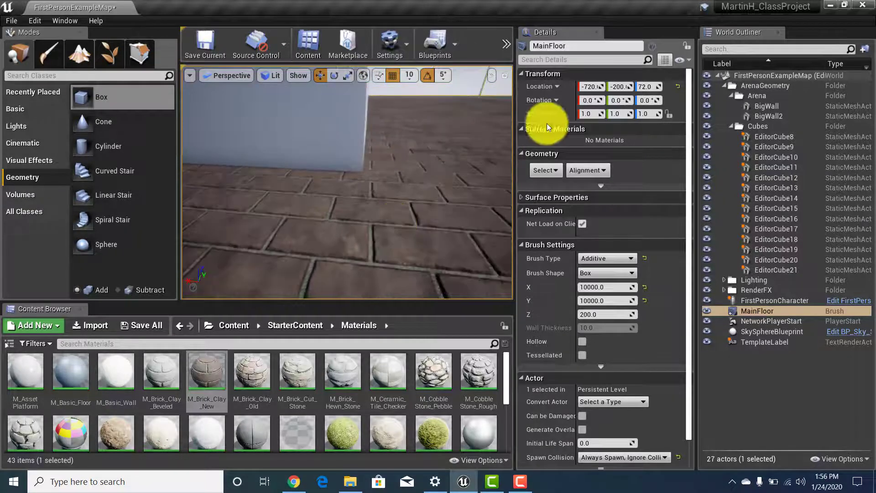
{"action": "left_click_drag", "start_coordinate": [659, 89], "coordinate": [658, 91]}
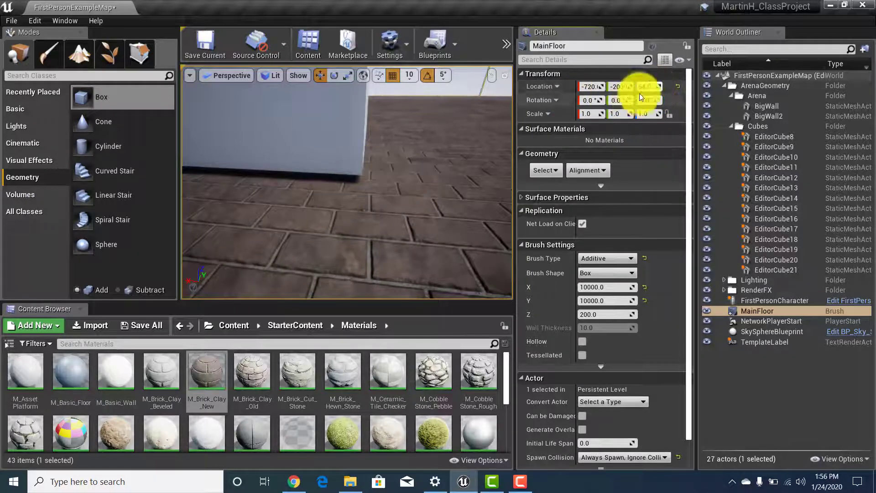
Step: Fine-tune MainFloor's Z location in small increments through 66 and 68, finishing at 70
{"action": "left_click", "coordinate": [647, 87]}
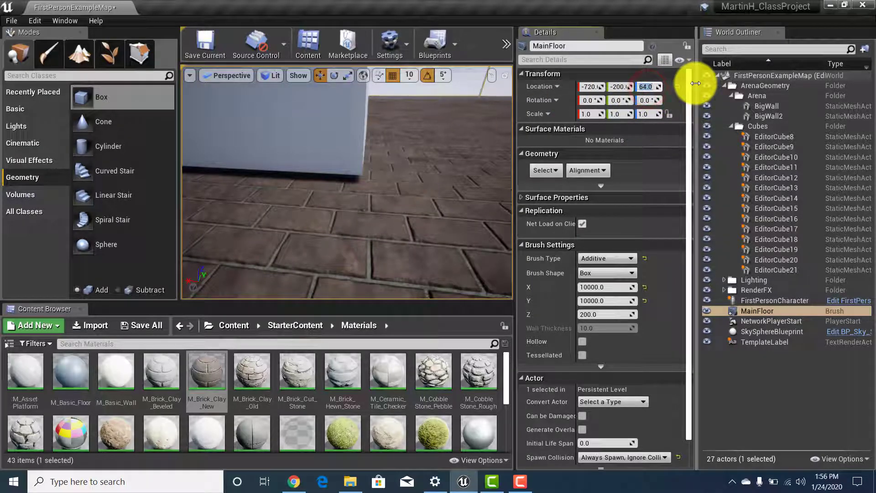
{"action": "key", "text": "Return"}
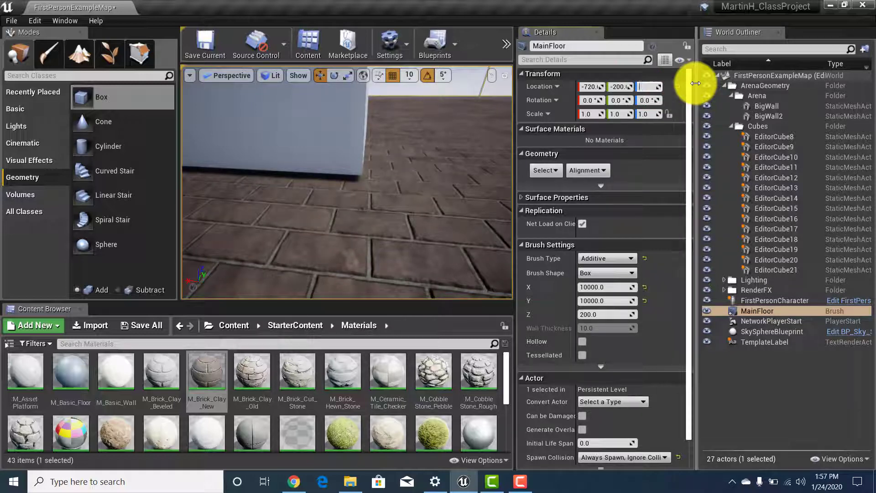
{"action": "key", "text": "Return"}
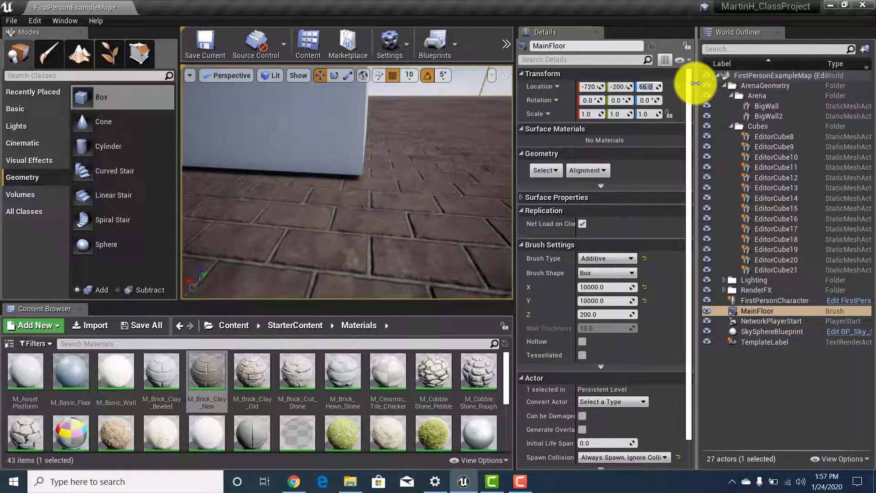
{"action": "key", "text": "Return"}
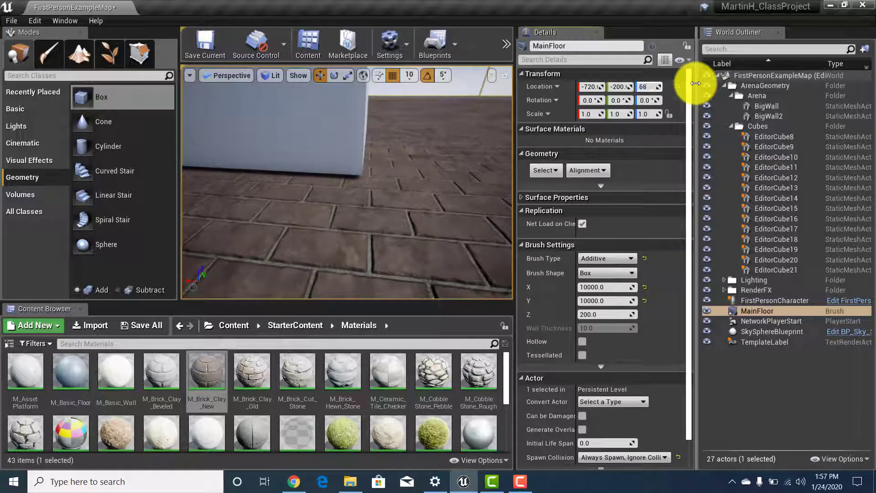
{"action": "type", "text": "68"}
{"action": "key", "text": "Return"}
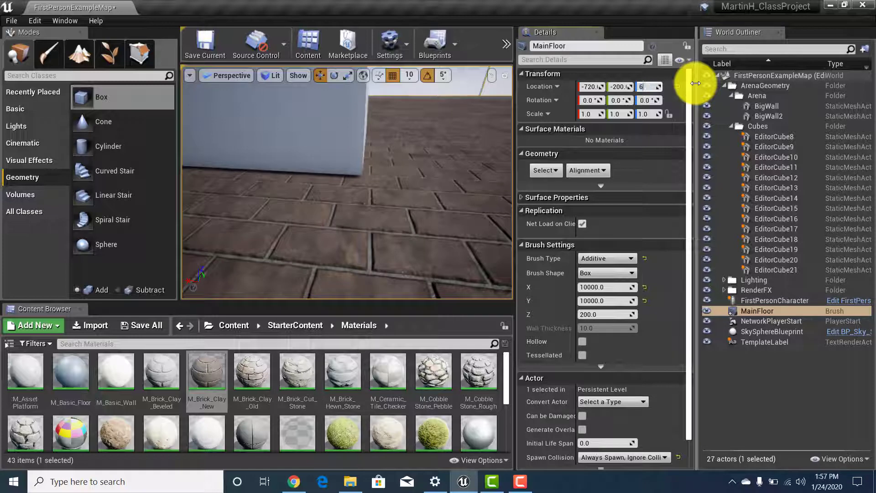
{"action": "key", "text": "Return"}
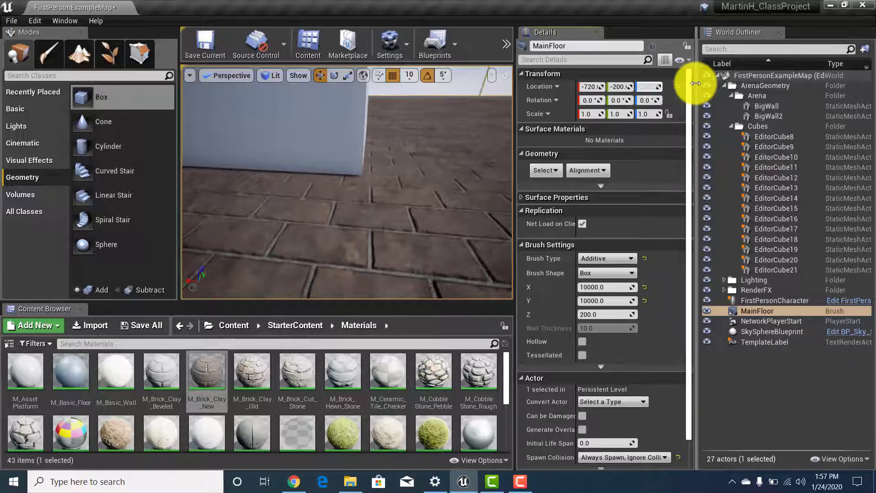
{"action": "key", "text": "Return"}
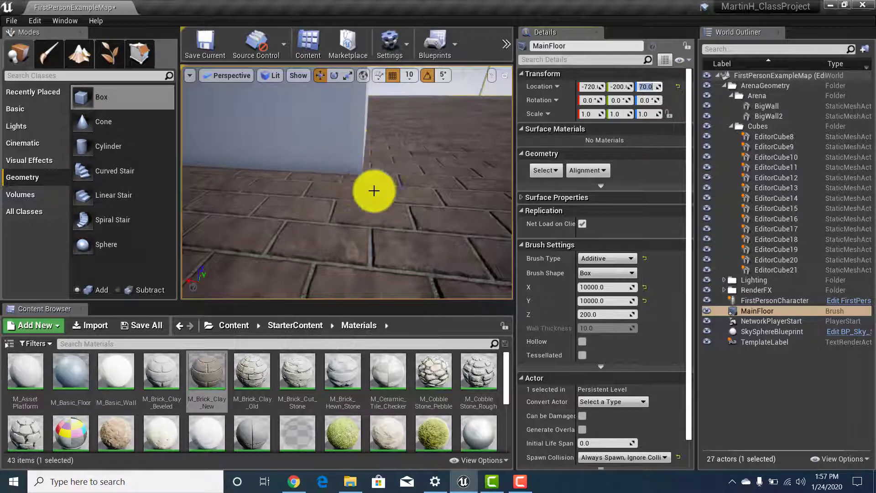
Step: Widen the viewport area, play-test the level on the new brick floor, and stop the play session
{"action": "right_click_drag", "start_coordinate": [355, 188], "coordinate": [825, 261]}
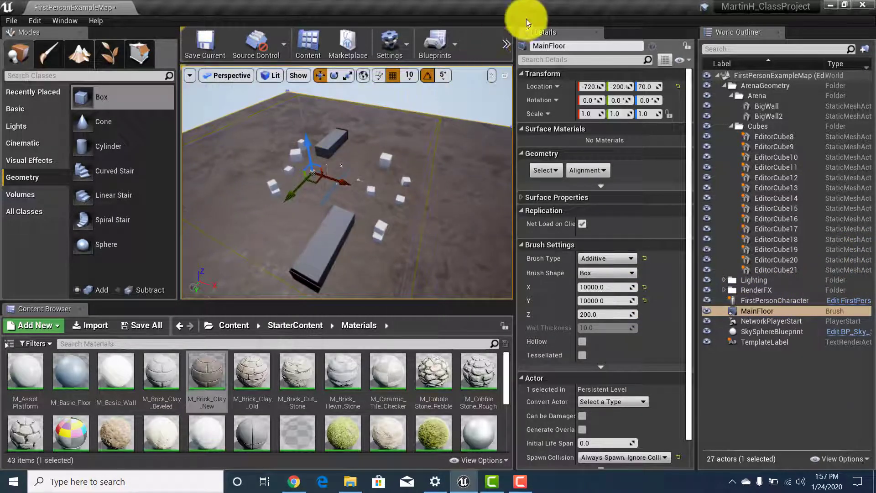
{"action": "left_click_drag", "start_coordinate": [516, 49], "coordinate": [550, 45]}
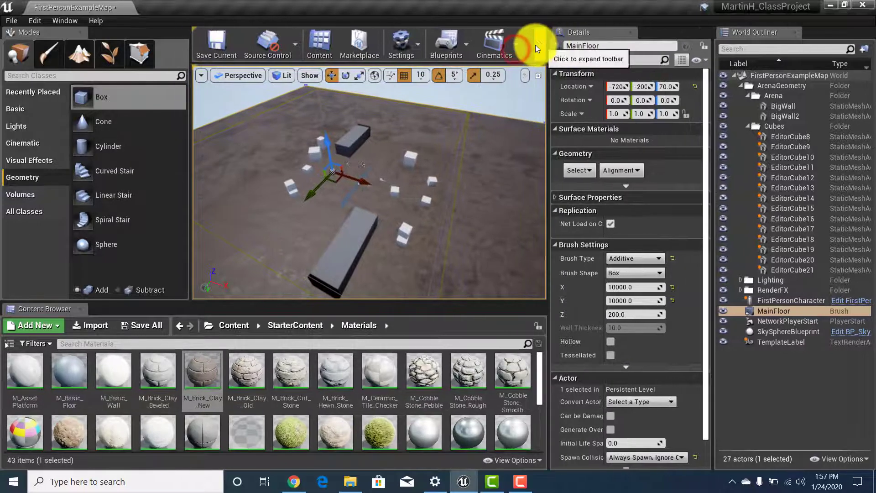
{"action": "left_click", "coordinate": [537, 44]}
{"action": "left_click", "coordinate": [572, 102]}
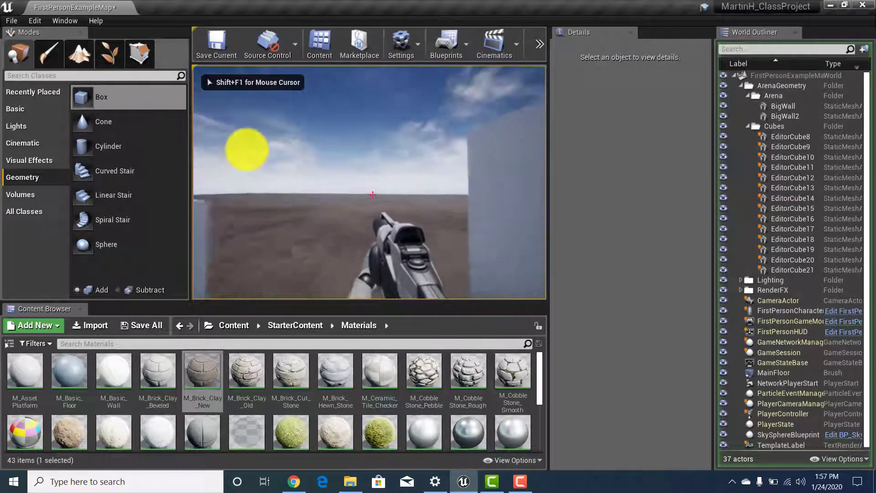
{"action": "key", "text": "Escape"}
Step: Select the FirstPersonCharacter and move it along the Y axis, past the arena blocks, toward the brick floor's edge
{"action": "right_click_drag", "start_coordinate": [387, 192], "coordinate": [326, 179]}
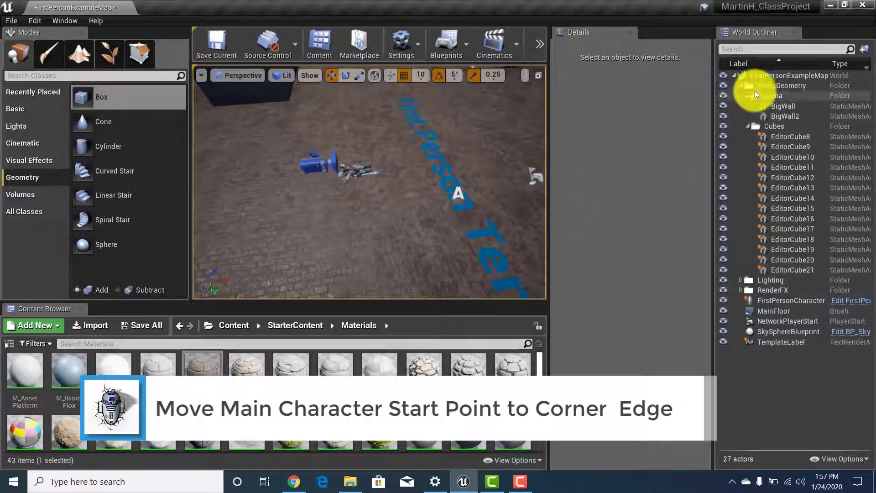
{"action": "left_click", "coordinate": [349, 172]}
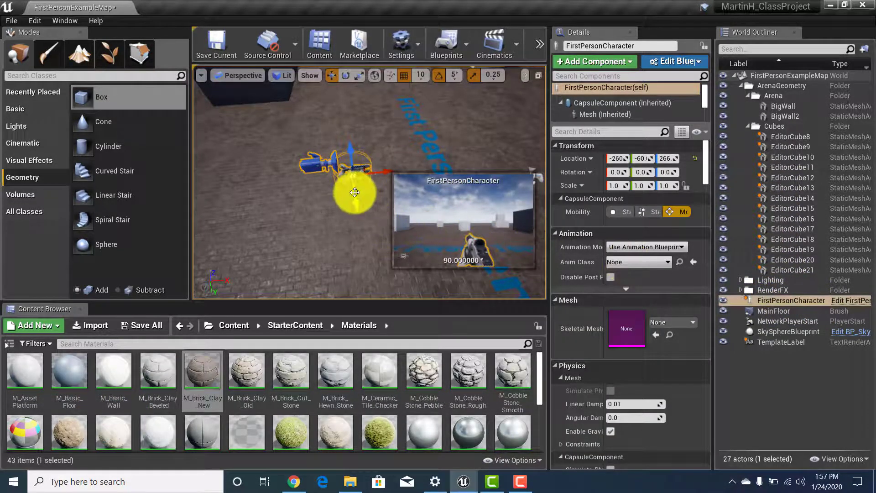
{"action": "left_click_drag", "start_coordinate": [354, 192], "coordinate": [518, 474]}
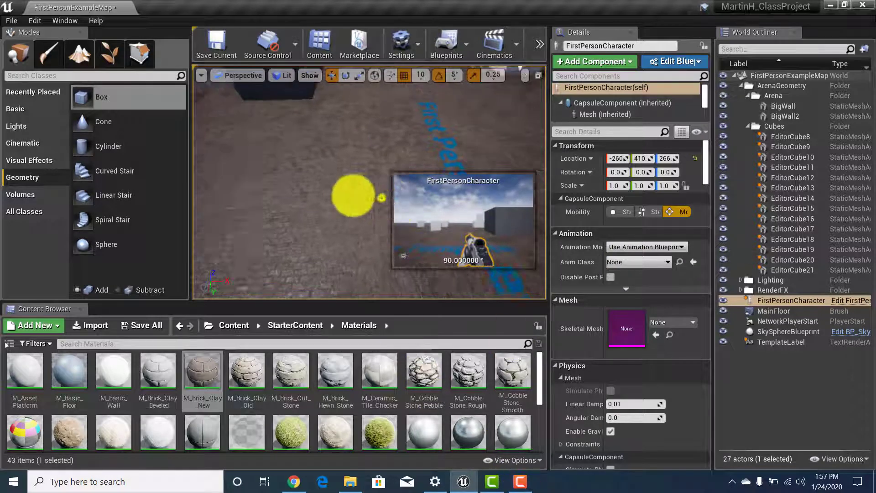
{"action": "key", "text": "f"}
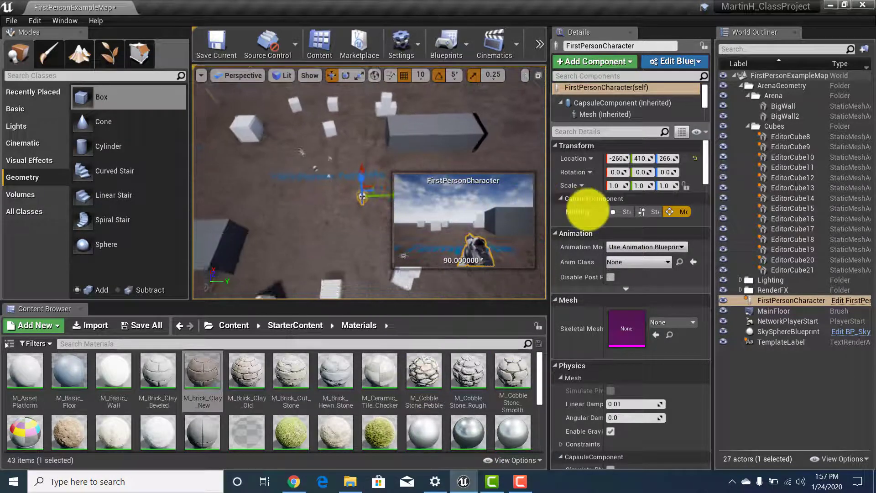
{"action": "key", "text": "s"}
{"action": "key", "text": "d"}
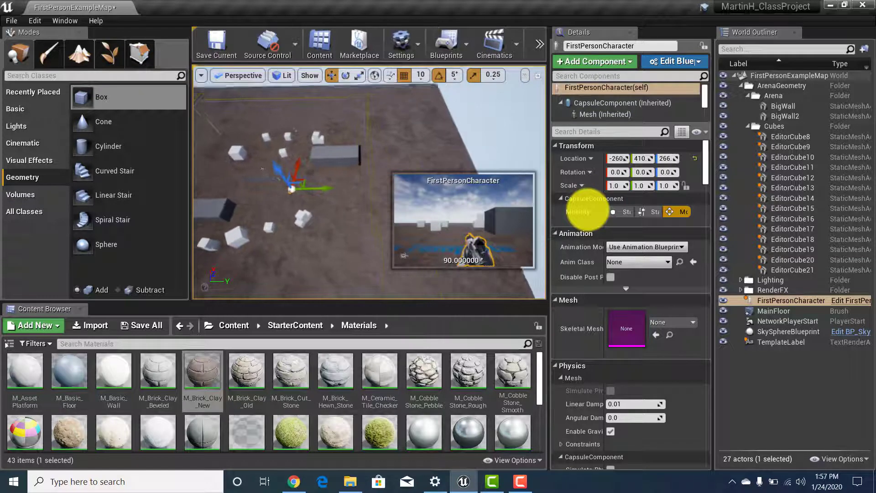
{"action": "key", "text": "d"}
{"action": "left_click_drag", "start_coordinate": [303, 187], "coordinate": [407, 187]}
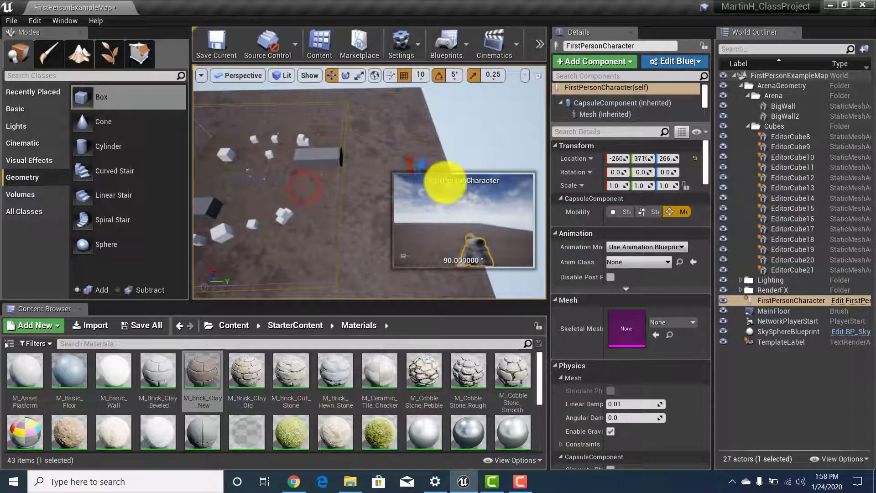
Step: Move the FirstPersonCharacter along the X and Y axes into the brick floor's corner
{"action": "right_click_drag", "start_coordinate": [354, 172], "coordinate": [625, 184]}
{"action": "key", "text": "s"}
{"action": "left_click_drag", "start_coordinate": [221, 216], "coordinate": [331, 200]}
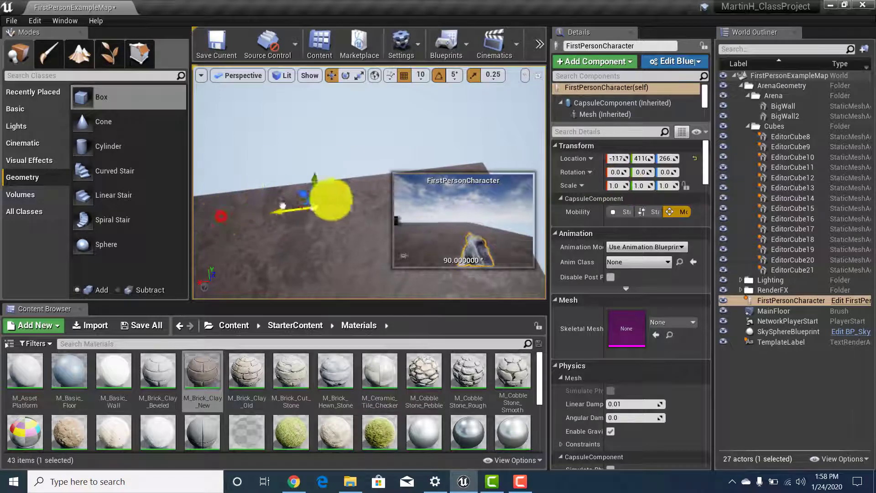
{"action": "right_click_drag", "start_coordinate": [449, 197], "coordinate": [311, 265]}
{"action": "right_click_drag", "start_coordinate": [304, 312], "coordinate": [295, 397]}
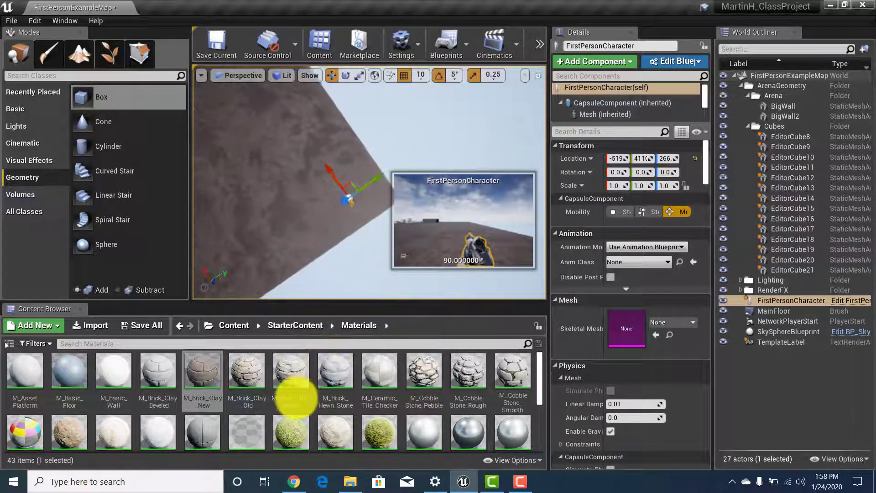
{"action": "right_click_drag", "start_coordinate": [205, 256], "coordinate": [241, 252]}
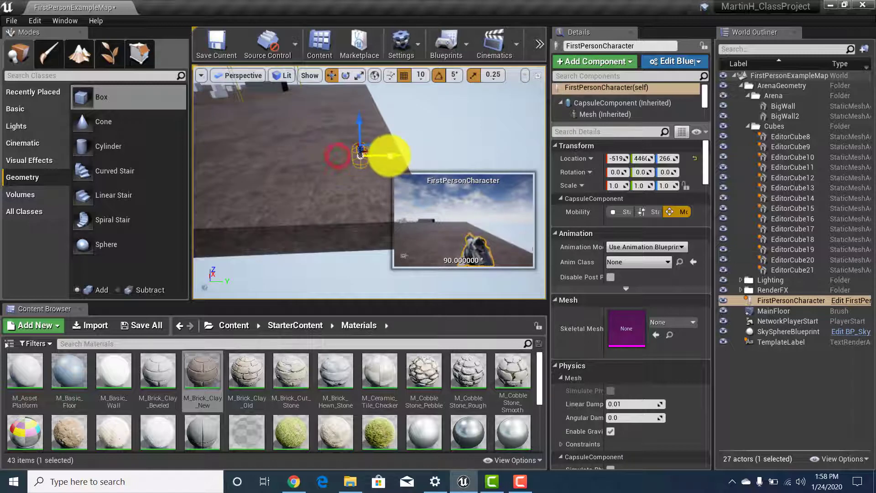
{"action": "right_click_drag", "start_coordinate": [390, 155], "coordinate": [398, 137]}
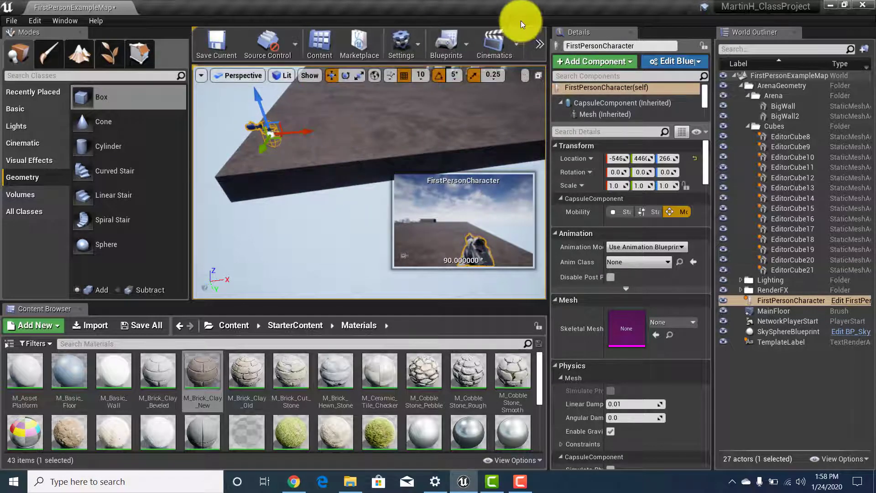
Step: Play-test the level twice from the character's corner start point, stopping the play session each time
{"action": "left_click", "coordinate": [540, 44]}
{"action": "left_click", "coordinate": [589, 93]}
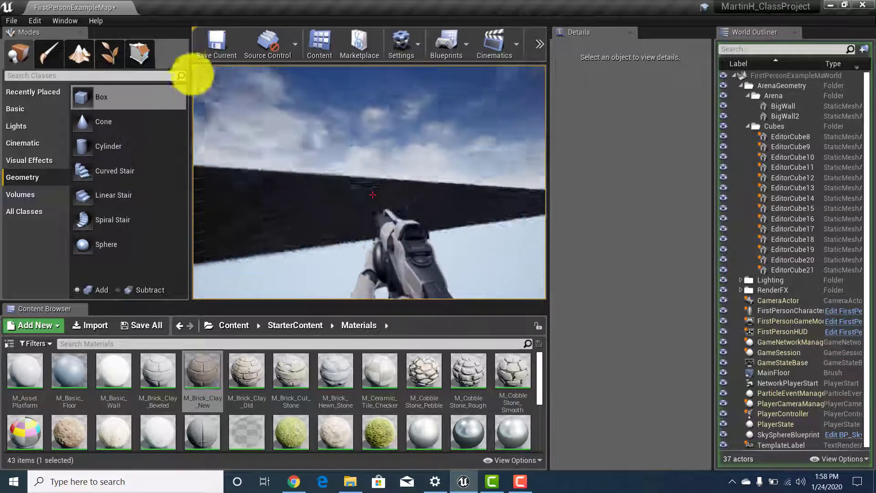
{"action": "key", "text": "Escape"}
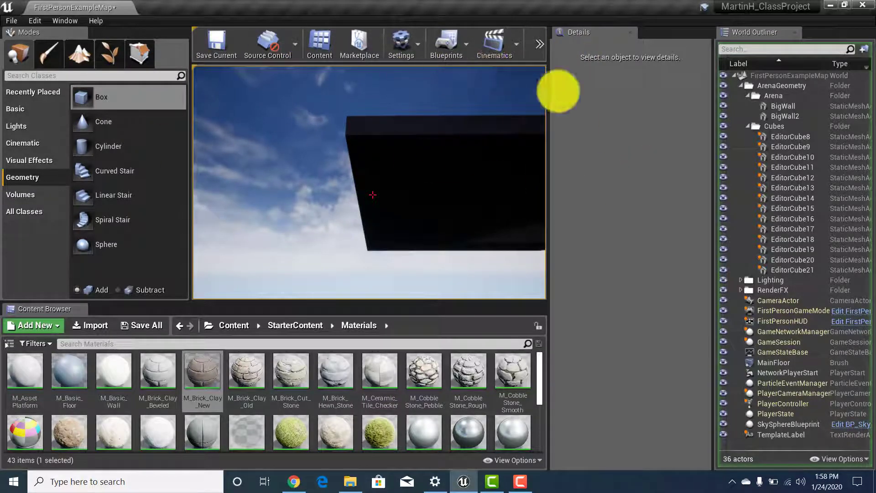
{"action": "key", "text": "Escape"}
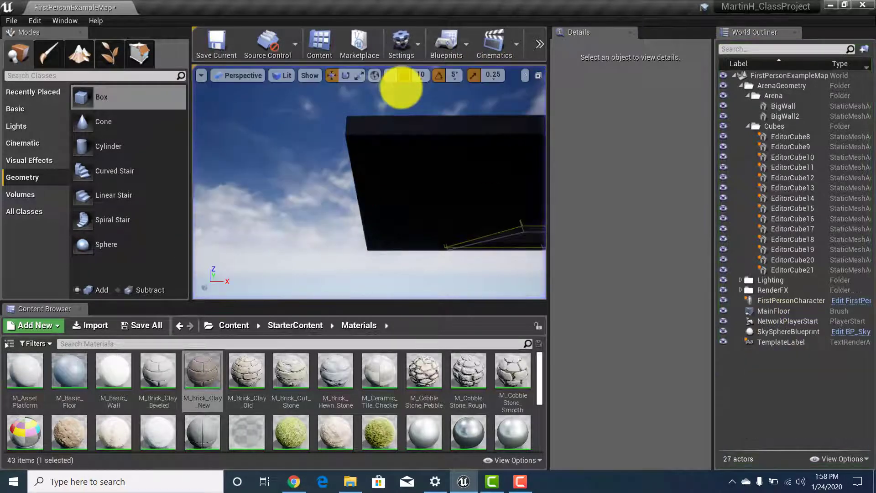
{"action": "left_click", "coordinate": [540, 43]}
{"action": "mouse_move", "coordinate": [558, 85]}
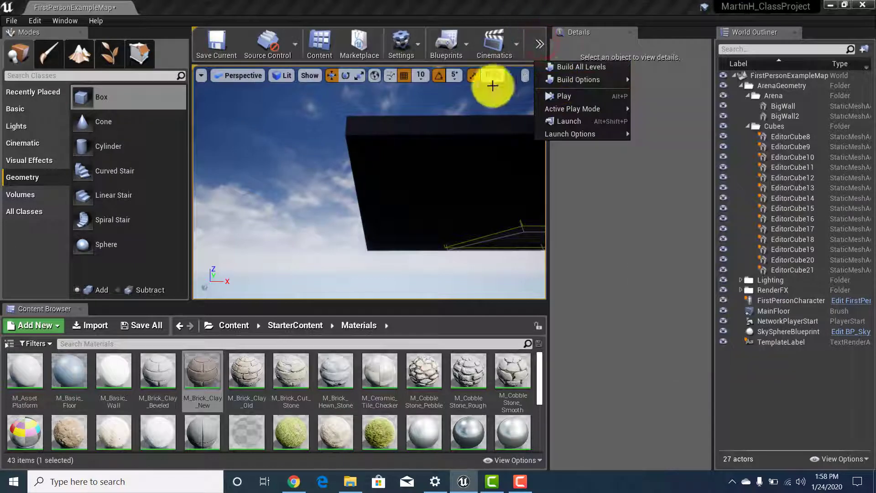
{"action": "left_click", "coordinate": [568, 98]}
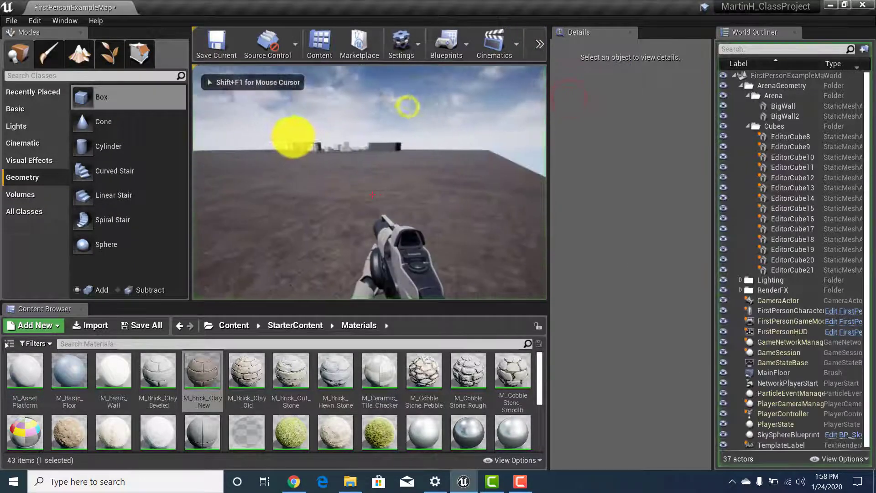
{"action": "key", "text": "Escape"}
Step: Place a Box geometry brush on the brick floor near the edge on the character's side
{"action": "right_click_drag", "start_coordinate": [395, 185], "coordinate": [424, 231]}
{"action": "key", "text": "s"}
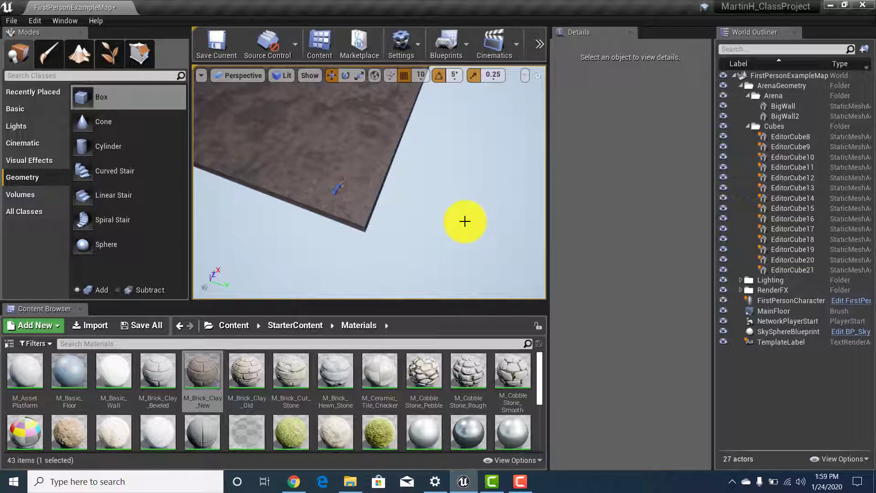
{"action": "right_click_drag", "start_coordinate": [387, 219], "coordinate": [272, 151]}
{"action": "left_click", "coordinate": [34, 179]}
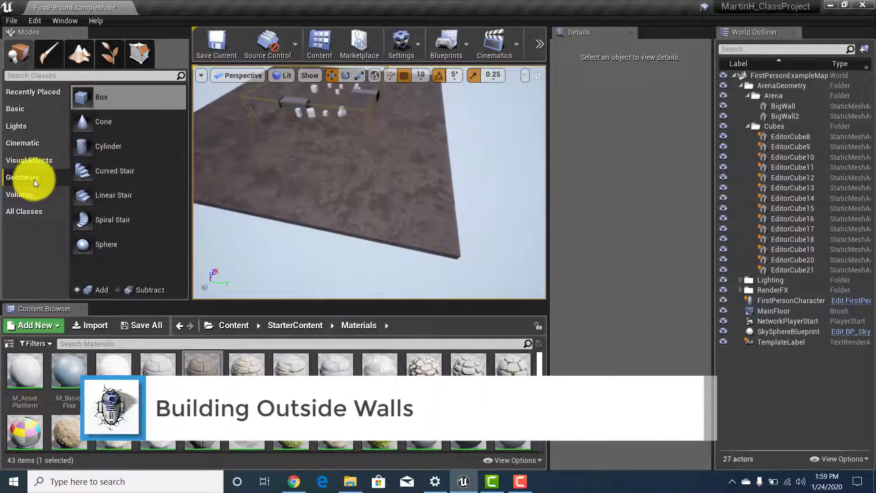
{"action": "mouse_move", "coordinate": [88, 98]}
{"action": "left_mouse_down"}
{"action": "mouse_move", "coordinate": [312, 179]}
{"action": "mouse_move", "coordinate": [295, 190]}
{"action": "left_mouse_up"}
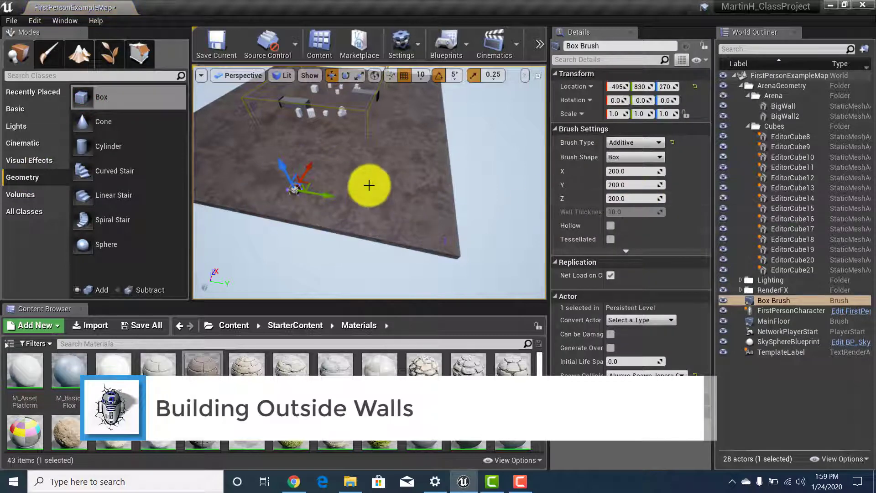
{"action": "mouse_move", "coordinate": [274, 147]}
{"action": "left_mouse_down"}
{"action": "mouse_move", "coordinate": [288, 162]}
{"action": "mouse_move", "coordinate": [284, 155]}
{"action": "left_mouse_up"}
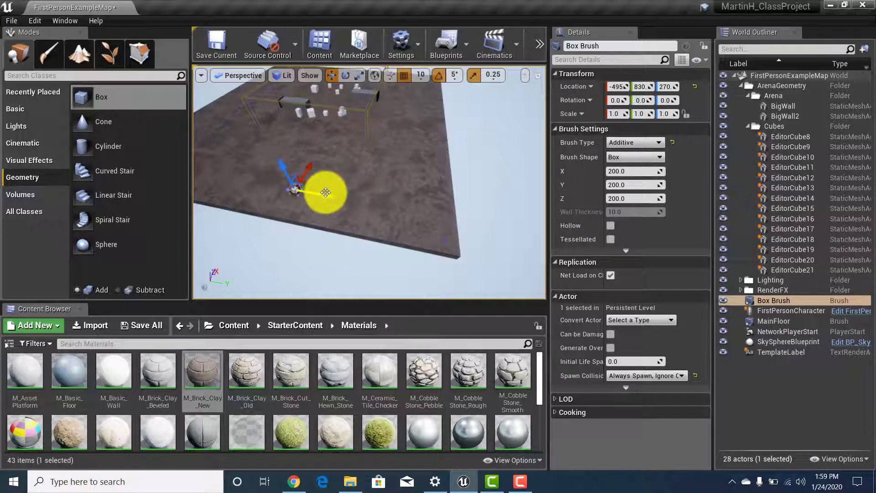
Step: Set the new box brush's Y dimension to 10000 so it spans the floor's width as a wall
{"action": "left_click", "coordinate": [637, 185]}
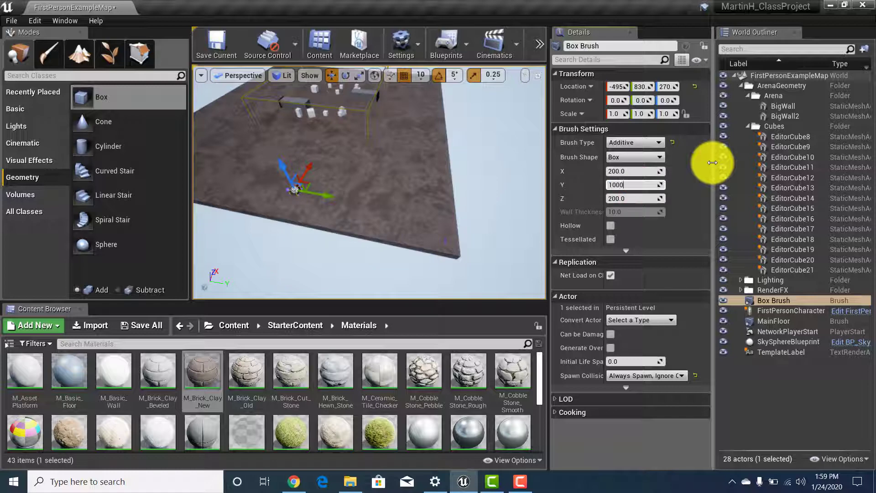
{"action": "key", "text": "Return"}
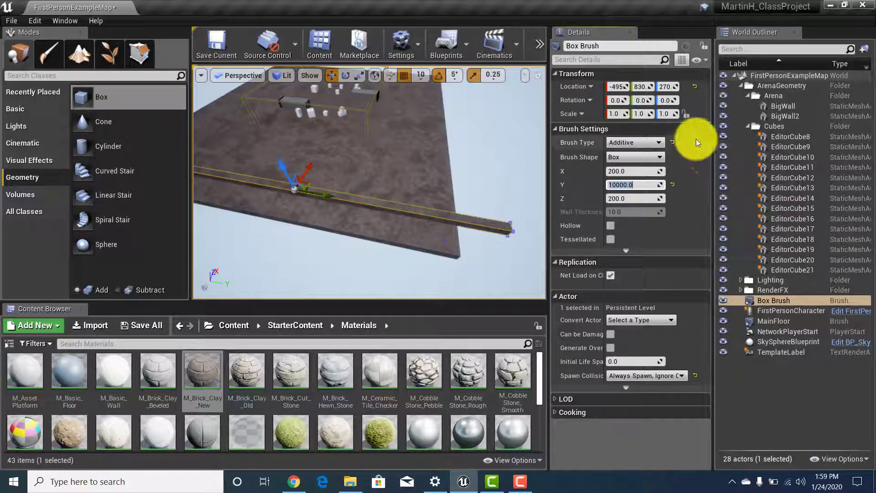
{"action": "mouse_move", "coordinate": [428, 156]}
{"action": "left_mouse_down"}
{"action": "mouse_move", "coordinate": [348, 156]}
{"action": "mouse_move", "coordinate": [279, 136]}
{"action": "left_mouse_up"}
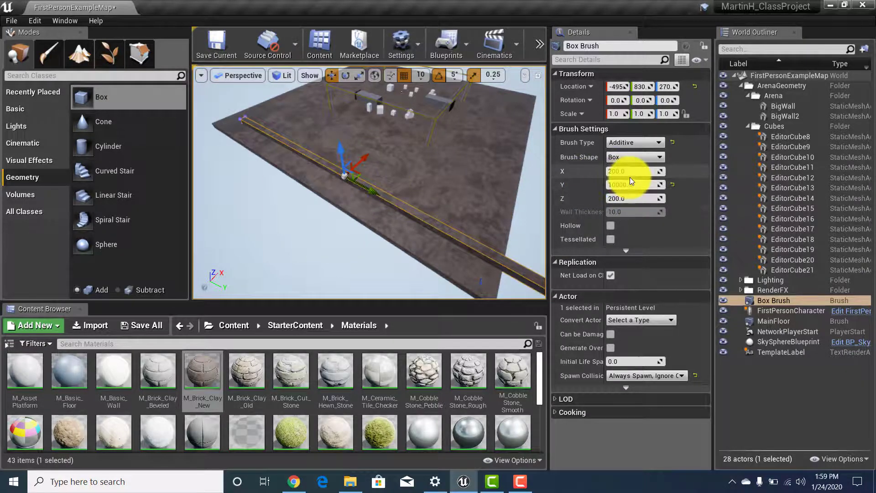
Step: Play-test the level to check the wall's height by walking up to it and over it, and stop the play session
{"action": "left_click", "coordinate": [541, 41]}
{"action": "left_click", "coordinate": [542, 42]}
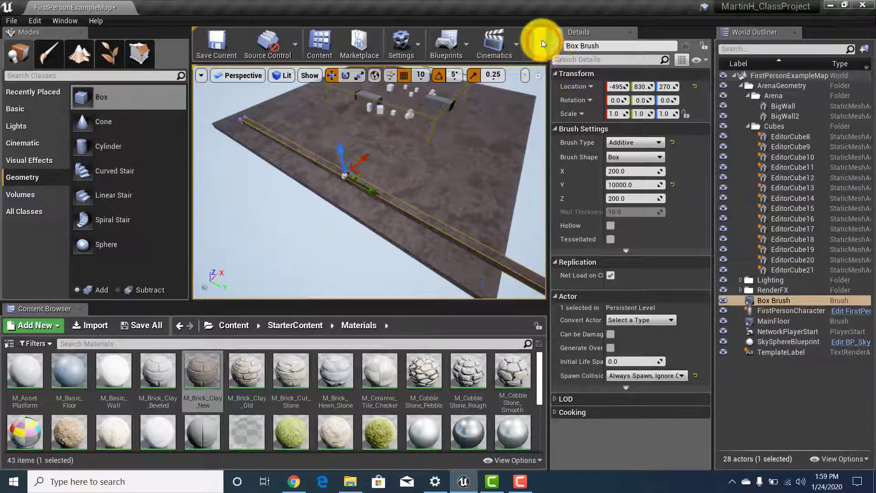
{"action": "left_click", "coordinate": [541, 40]}
{"action": "left_click", "coordinate": [570, 94]}
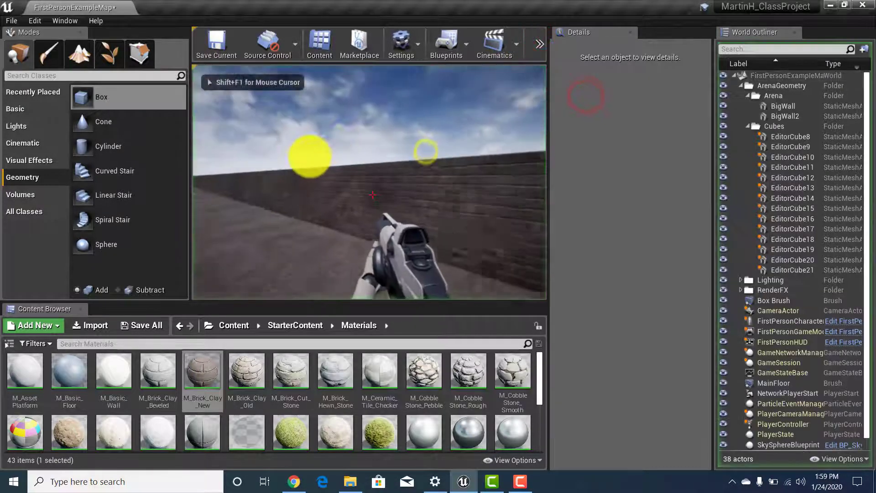
{"action": "key", "text": "w"}
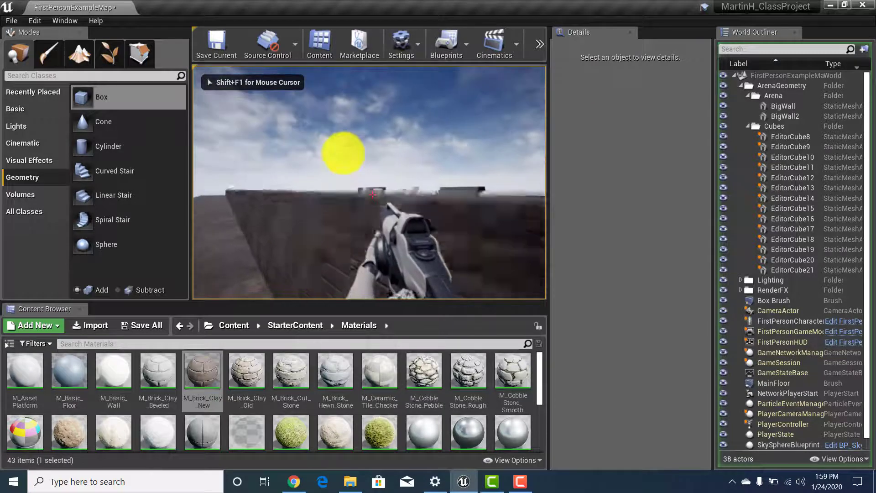
{"action": "key", "text": "w"}
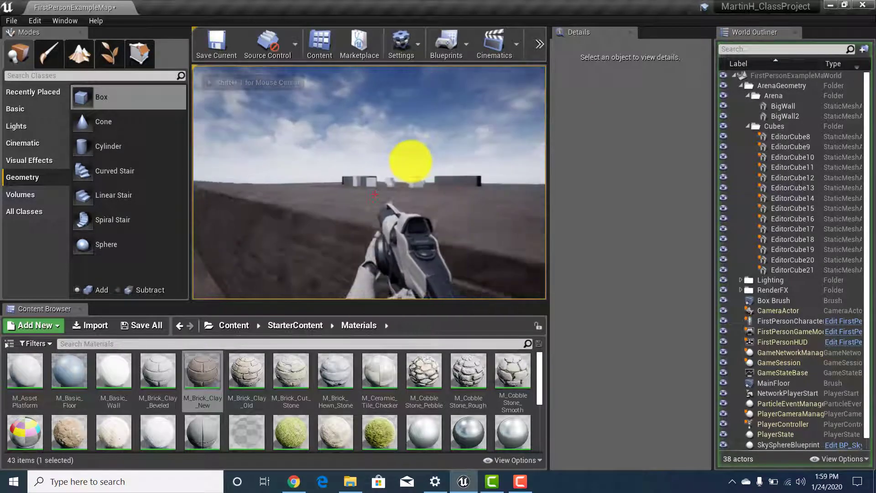
{"action": "key", "text": "w"}
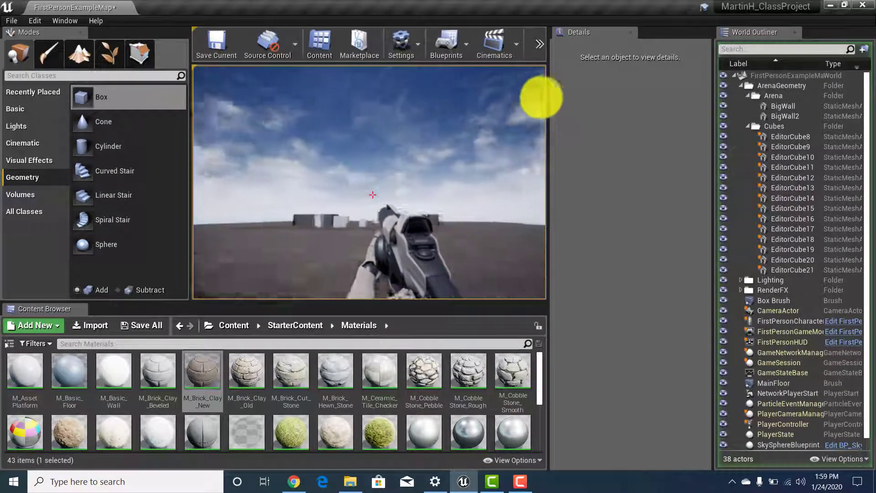
{"action": "key", "text": "w"}
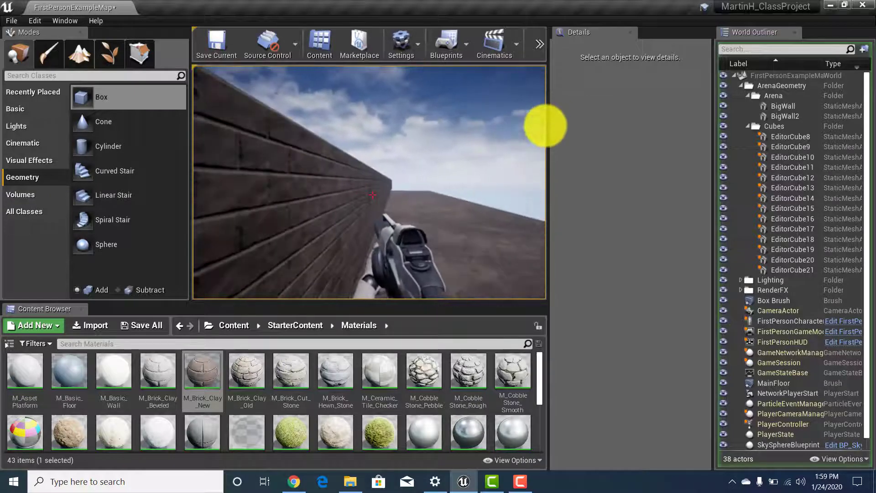
{"action": "key", "text": "Escape"}
Step: Set the wall box brush's Z dimension to 500 and raise the brush to a Z location of 420
{"action": "mouse_move", "coordinate": [414, 178]}
{"action": "right_mouse_down"}
{"action": "mouse_move", "coordinate": [494, 145]}
{"action": "mouse_move", "coordinate": [363, 153]}
{"action": "mouse_move", "coordinate": [239, 225]}
{"action": "mouse_move", "coordinate": [129, 235]}
{"action": "mouse_move", "coordinate": [327, 205]}
{"action": "right_mouse_up"}
{"action": "left_click", "coordinate": [328, 198]}
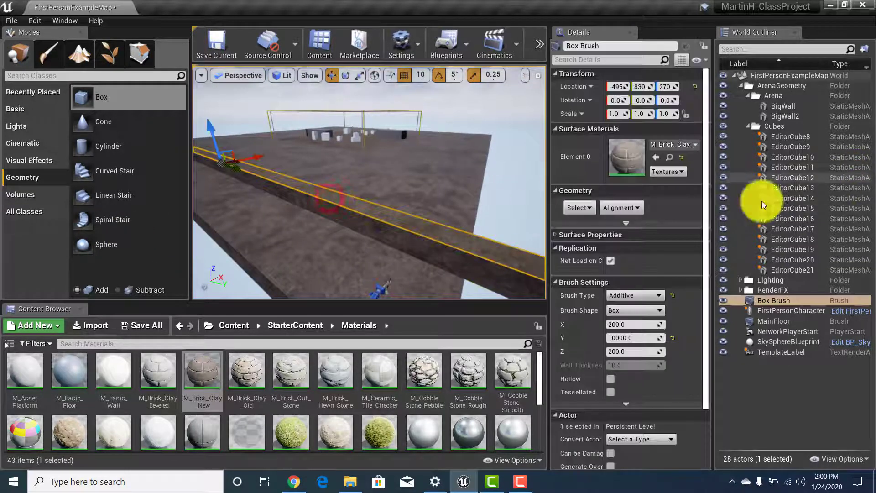
{"action": "scroll", "coordinate": [567, 325], "scroll_direction": "down", "scroll_amount": 1}
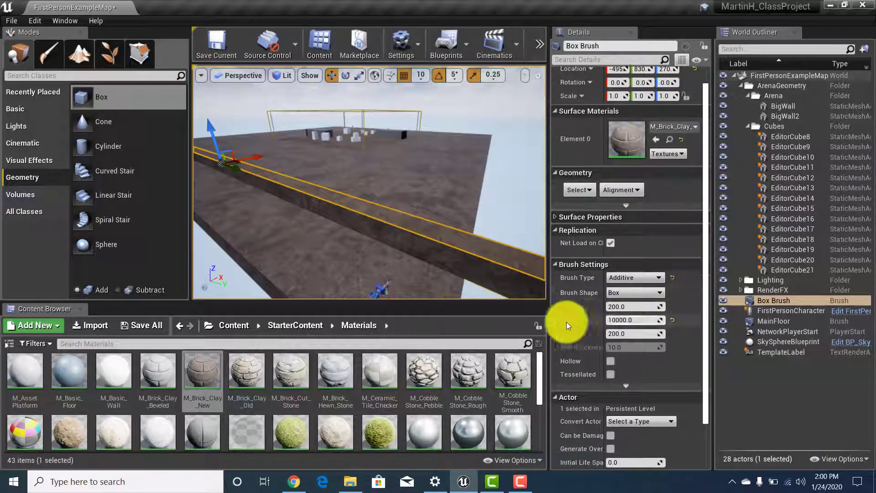
{"action": "left_click", "coordinate": [631, 334]}
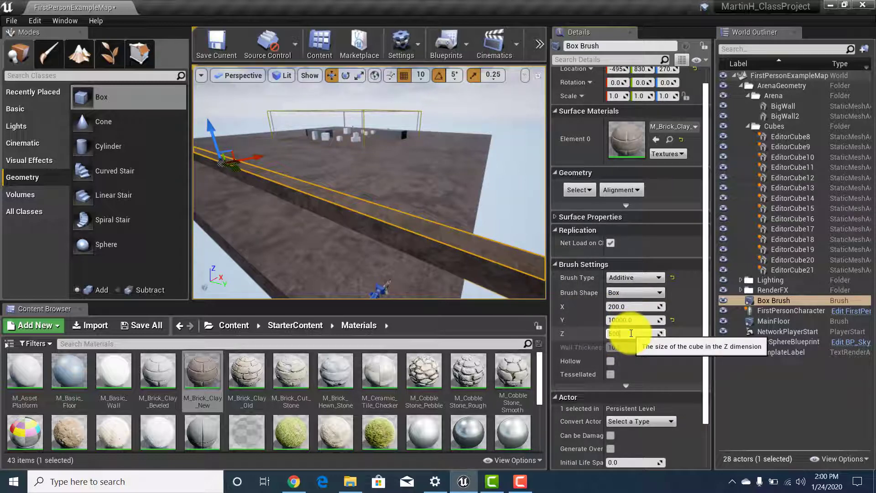
{"action": "type", "text": "500"}
{"action": "key", "text": "Tab"}
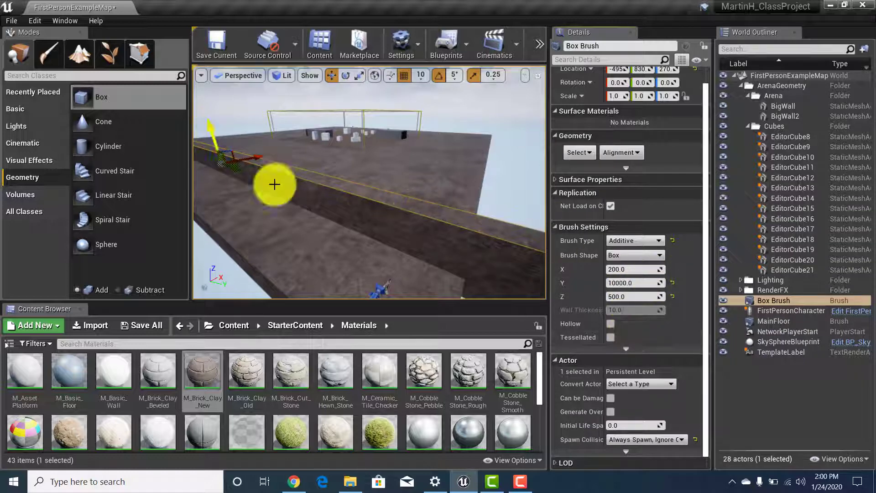
{"action": "mouse_move", "coordinate": [481, 279]}
{"action": "left_mouse_down"}
{"action": "mouse_move", "coordinate": [488, 274]}
{"action": "mouse_move", "coordinate": [416, 280]}
{"action": "mouse_move", "coordinate": [228, 166]}
{"action": "mouse_move", "coordinate": [245, 149]}
{"action": "mouse_move", "coordinate": [248, 117]}
{"action": "mouse_move", "coordinate": [234, 88]}
{"action": "left_mouse_up"}
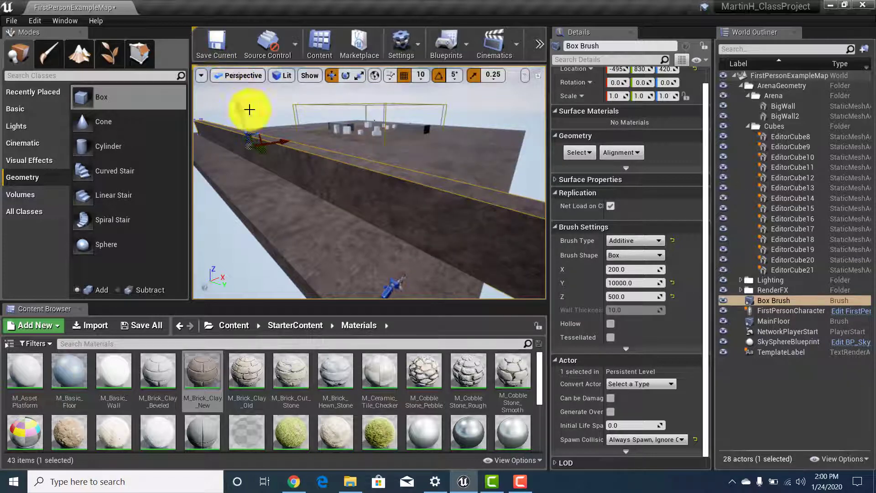
{"action": "mouse_move", "coordinate": [299, 138]}
{"action": "left_mouse_down"}
{"action": "mouse_move", "coordinate": [319, 141]}
{"action": "mouse_move", "coordinate": [329, 156]}
{"action": "left_mouse_up"}
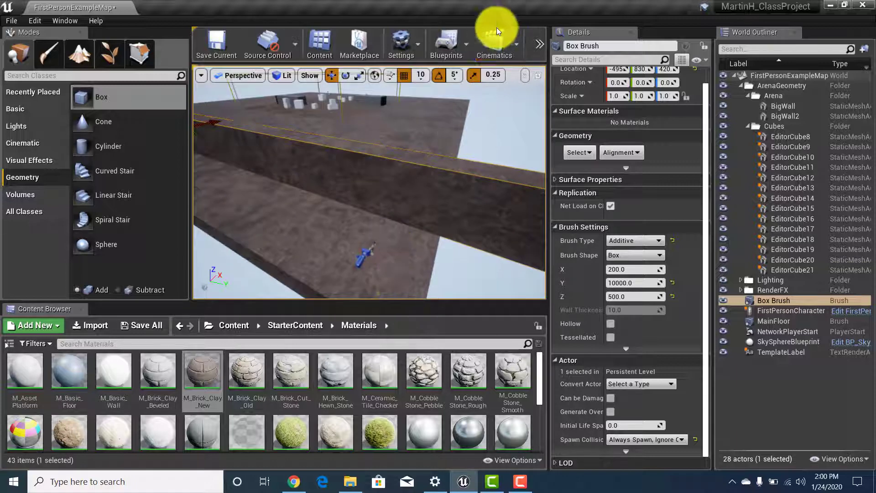
Step: Play-test the level against the taller wall and end the play session
{"action": "left_click", "coordinate": [539, 43]}
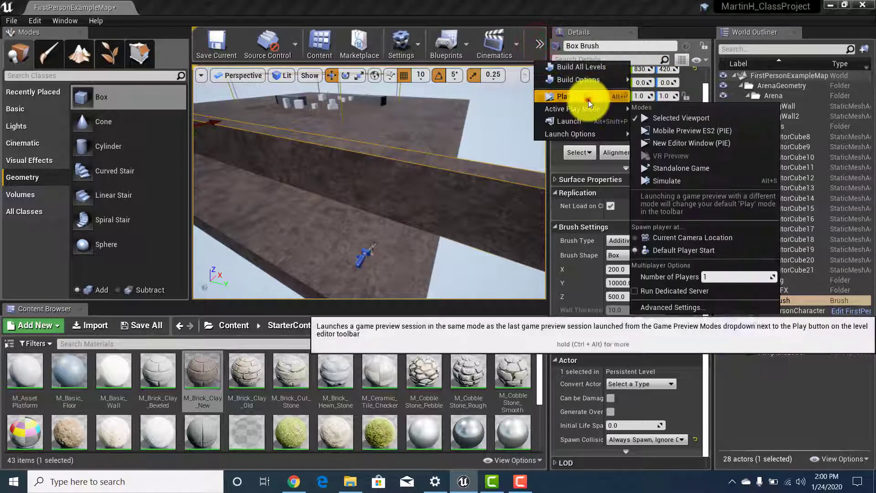
{"action": "left_click", "coordinate": [587, 100]}
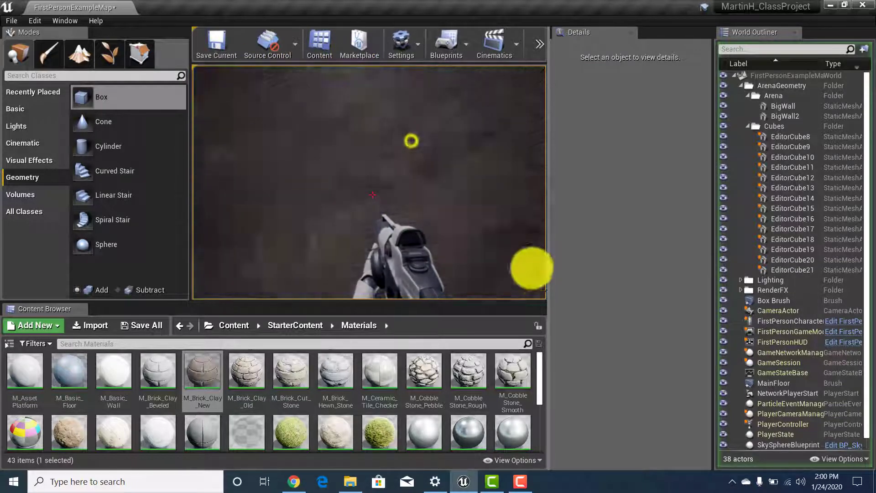
{"action": "key", "text": "Escape"}
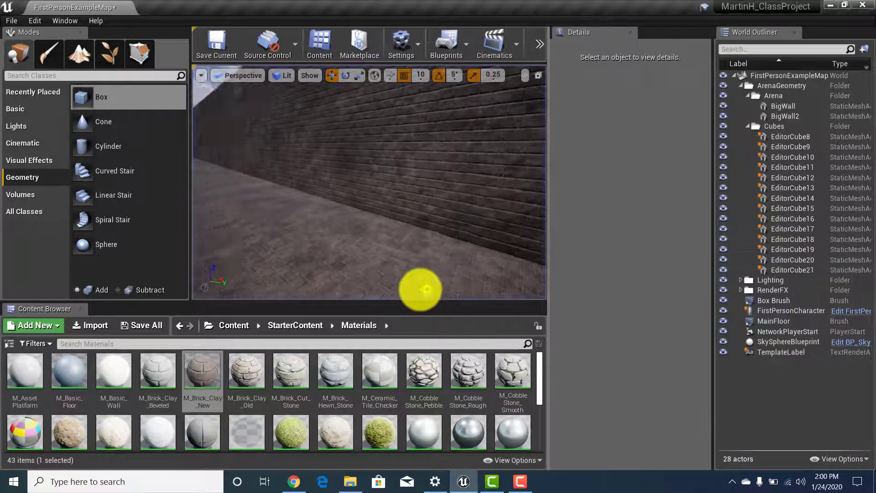
Step: Move the wall box brush outward along X to the floor's outer edge, at an X location of about -5670
{"action": "right_click_drag", "start_coordinate": [417, 284], "coordinate": [331, 146]}
{"action": "left_click", "coordinate": [355, 169]}
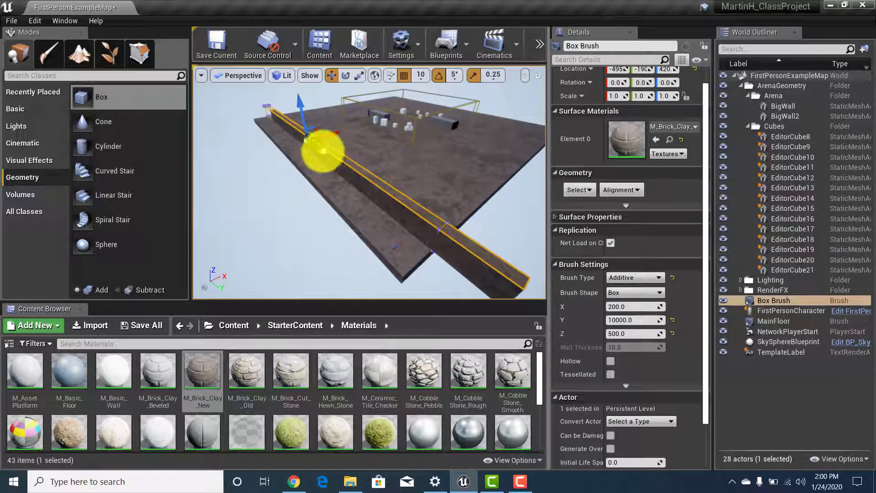
{"action": "left_click", "coordinate": [370, 149]}
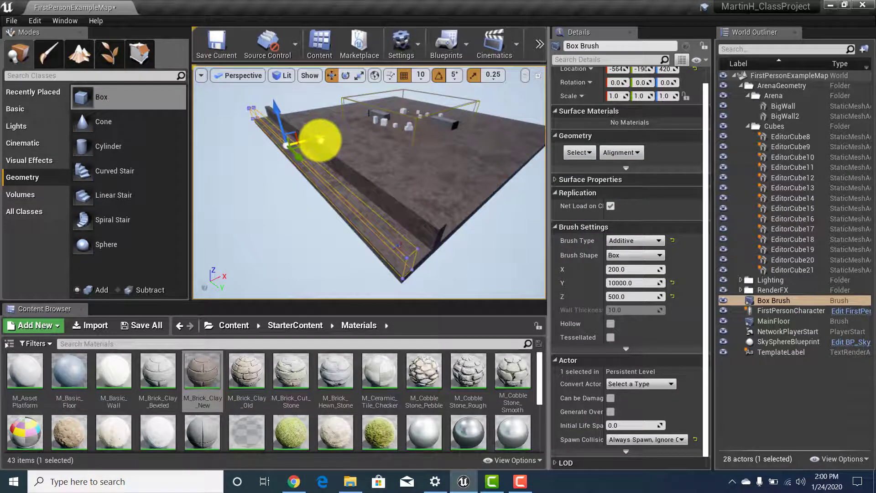
{"action": "left_click_drag", "start_coordinate": [320, 141], "coordinate": [320, 140]}
Step: Enlarge the viewport and set the camera speed to 2 for close work at the wall's corner
{"action": "mouse_move", "coordinate": [371, 274]}
{"action": "right_mouse_down"}
{"action": "mouse_move", "coordinate": [412, 275]}
{"action": "mouse_move", "coordinate": [465, 358]}
{"action": "mouse_move", "coordinate": [456, 372]}
{"action": "mouse_move", "coordinate": [434, 342]}
{"action": "mouse_move", "coordinate": [423, 358]}
{"action": "mouse_move", "coordinate": [391, 277]}
{"action": "mouse_move", "coordinate": [322, 248]}
{"action": "mouse_move", "coordinate": [323, 287]}
{"action": "mouse_move", "coordinate": [207, 286]}
{"action": "mouse_move", "coordinate": [248, 285]}
{"action": "mouse_move", "coordinate": [176, 276]}
{"action": "mouse_move", "coordinate": [371, 254]}
{"action": "mouse_move", "coordinate": [538, 264]}
{"action": "mouse_move", "coordinate": [455, 244]}
{"action": "mouse_move", "coordinate": [490, 92]}
{"action": "right_mouse_up"}
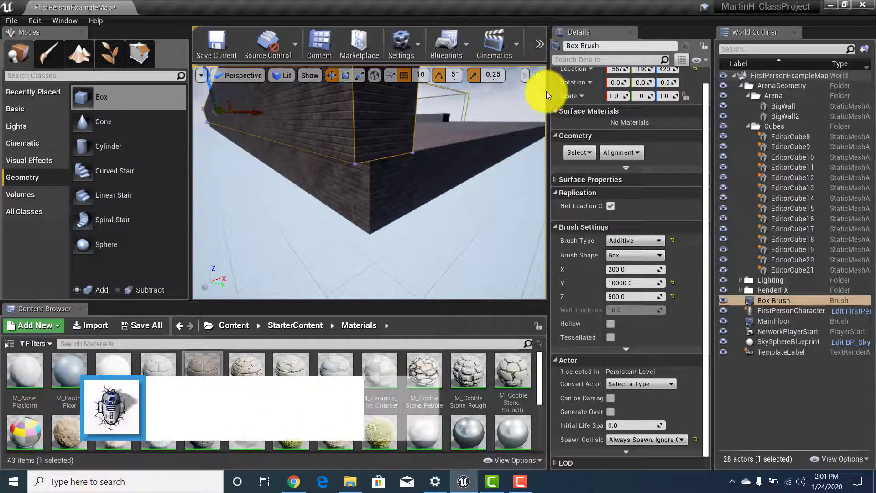
{"action": "left_click_drag", "start_coordinate": [548, 93], "coordinate": [649, 91]}
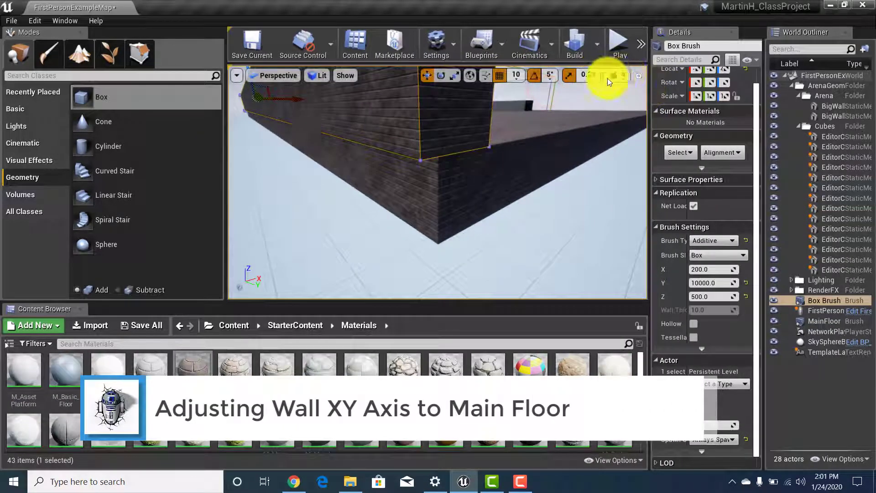
{"action": "left_click", "coordinate": [623, 73]}
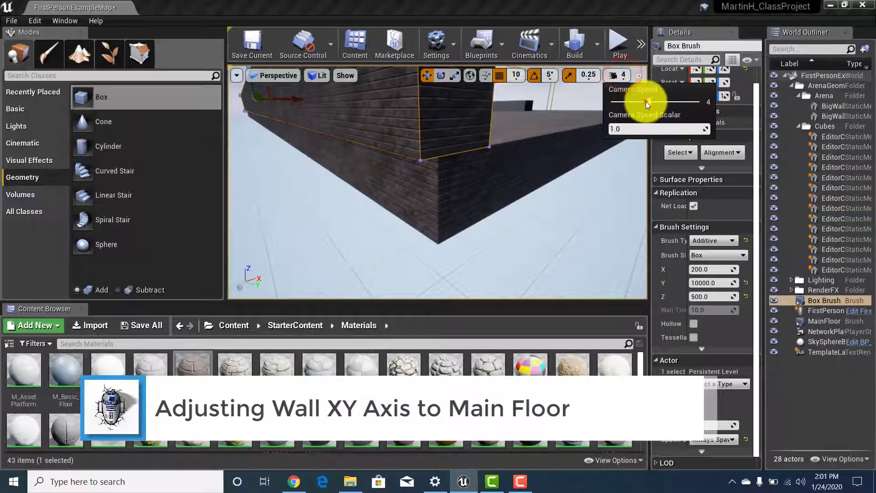
{"action": "left_click_drag", "start_coordinate": [645, 102], "coordinate": [633, 102]}
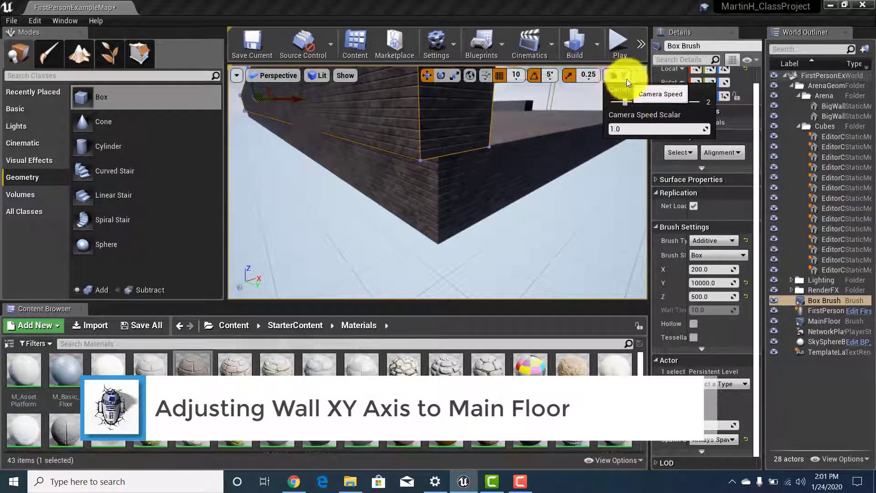
{"action": "right_click_drag", "start_coordinate": [540, 143], "coordinate": [337, 137]}
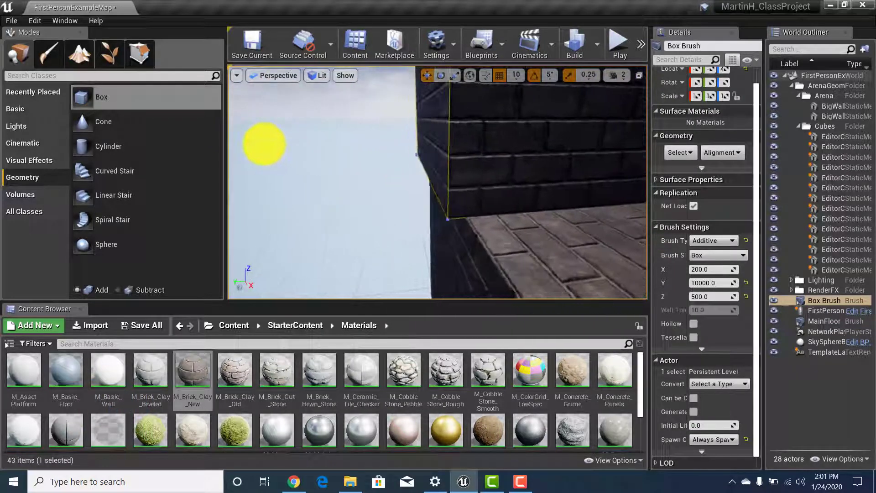
{"action": "right_click_drag", "start_coordinate": [264, 144], "coordinate": [244, 140]}
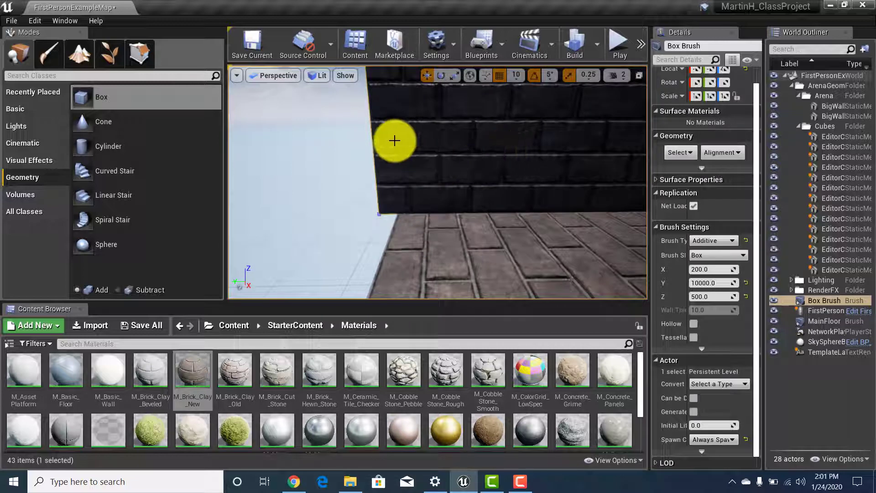
Step: Set the wall brush's Y location to -200 so its end lines up with the floor's edge
{"action": "left_click", "coordinate": [450, 143]}
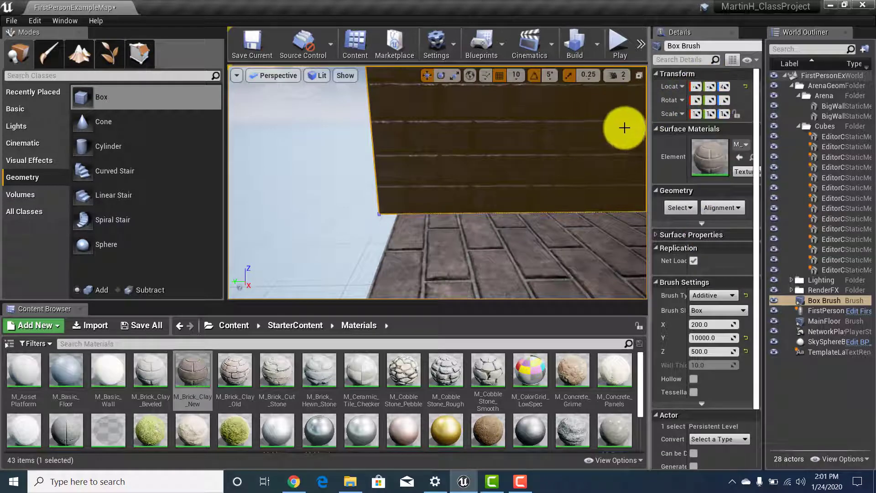
{"action": "left_click_drag", "start_coordinate": [765, 133], "coordinate": [835, 137]}
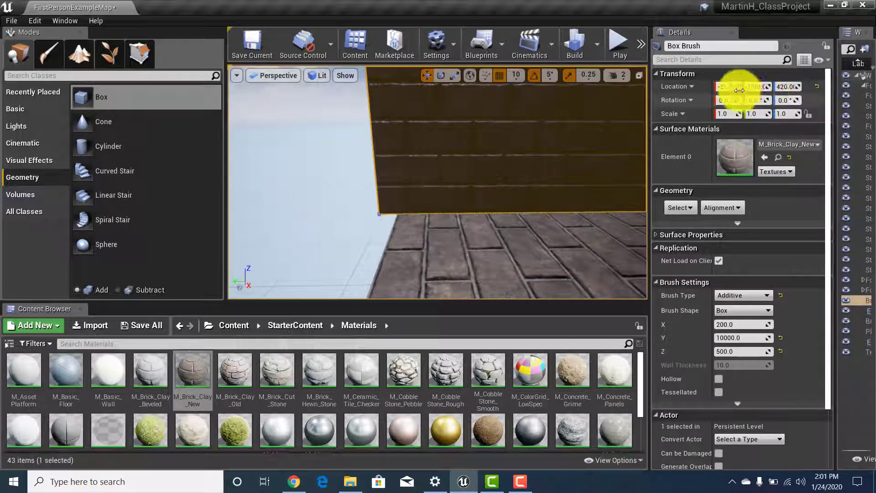
{"action": "left_click_drag", "start_coordinate": [767, 86], "coordinate": [767, 86]}
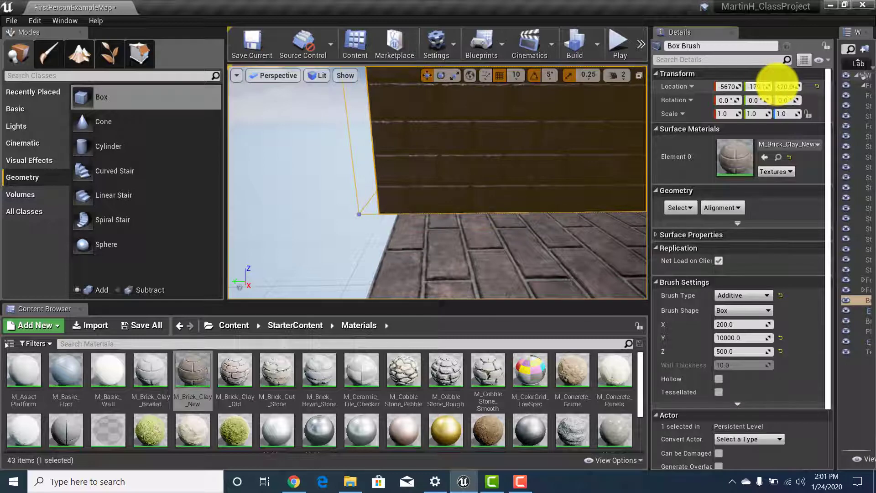
{"action": "left_click_drag", "start_coordinate": [772, 87], "coordinate": [771, 87]}
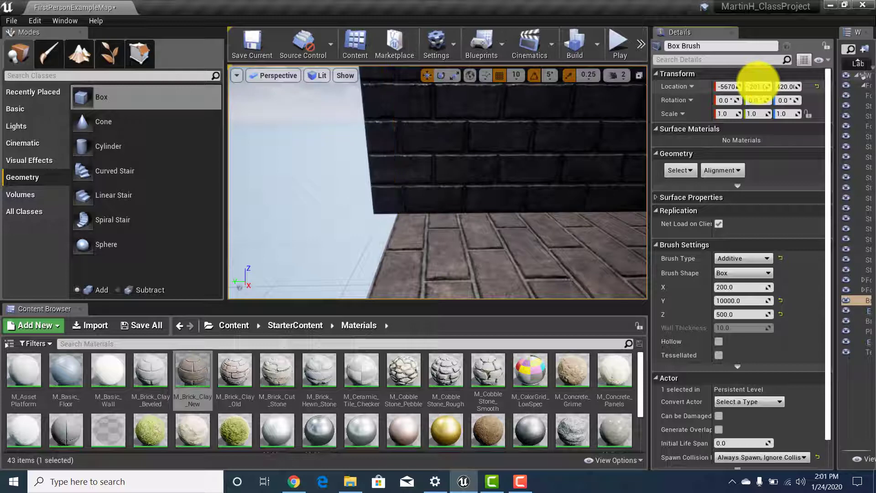
{"action": "key", "text": "a"}
{"action": "mouse_move", "coordinate": [516, 194]}
{"action": "right_mouse_down"}
{"action": "mouse_move", "coordinate": [505, 196]}
{"action": "mouse_move", "coordinate": [553, 189]}
{"action": "mouse_move", "coordinate": [532, 217]}
{"action": "mouse_move", "coordinate": [538, 186]}
{"action": "right_mouse_up"}
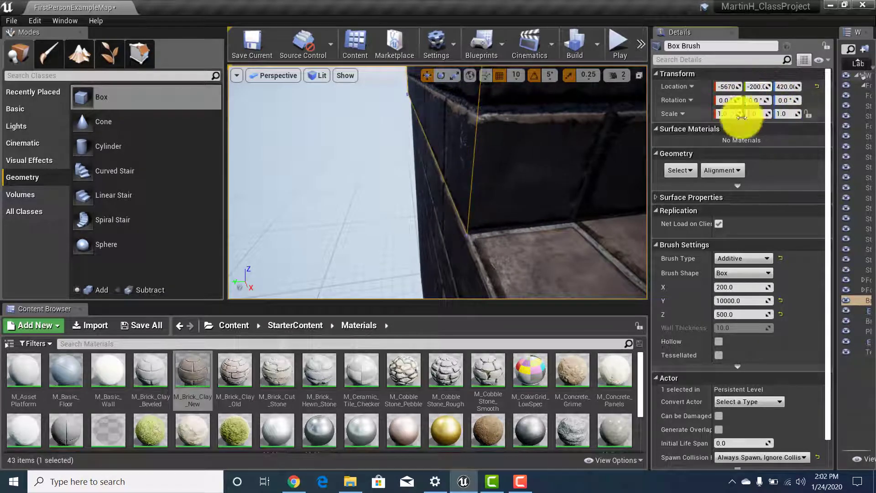
Step: Shift the wall brush's X location to -5620 so its outer face lines up with the floor's side
{"action": "mouse_move", "coordinate": [583, 171]}
{"action": "right_mouse_down"}
{"action": "mouse_move", "coordinate": [753, 116]}
{"action": "mouse_move", "coordinate": [782, 117]}
{"action": "mouse_move", "coordinate": [773, 135]}
{"action": "right_mouse_up"}
{"action": "key", "text": "s"}
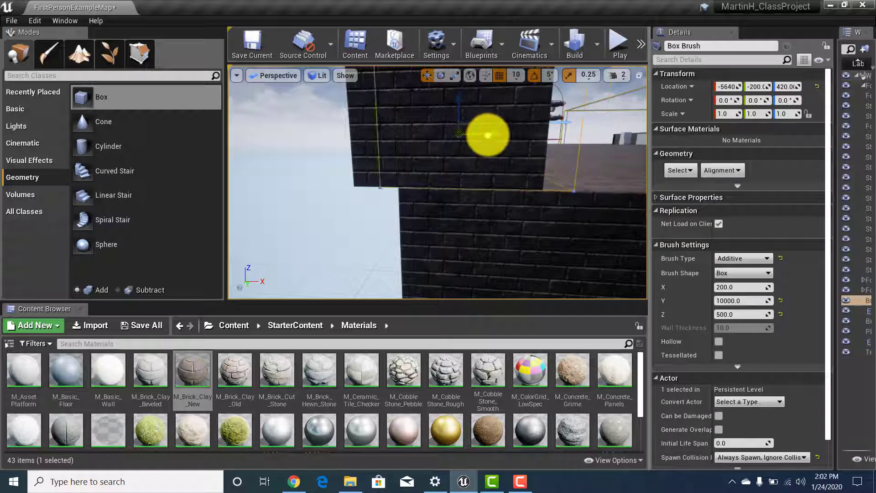
{"action": "right_click_drag", "start_coordinate": [487, 134], "coordinate": [493, 199]}
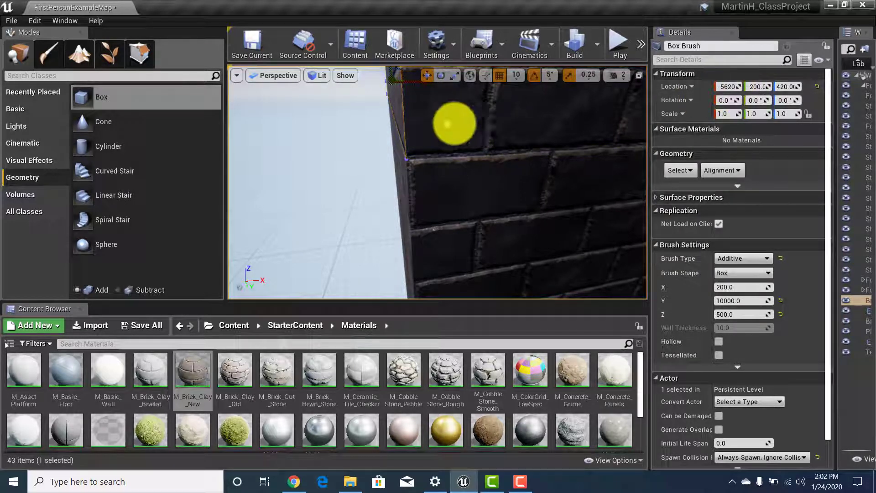
Step: Examine the wall's alignment with the floor at its other corner, adapting the camera speed and finishing at 5 with an overview of the floor
{"action": "right_click_drag", "start_coordinate": [447, 123], "coordinate": [592, 310]}
{"action": "left_click", "coordinate": [618, 80]}
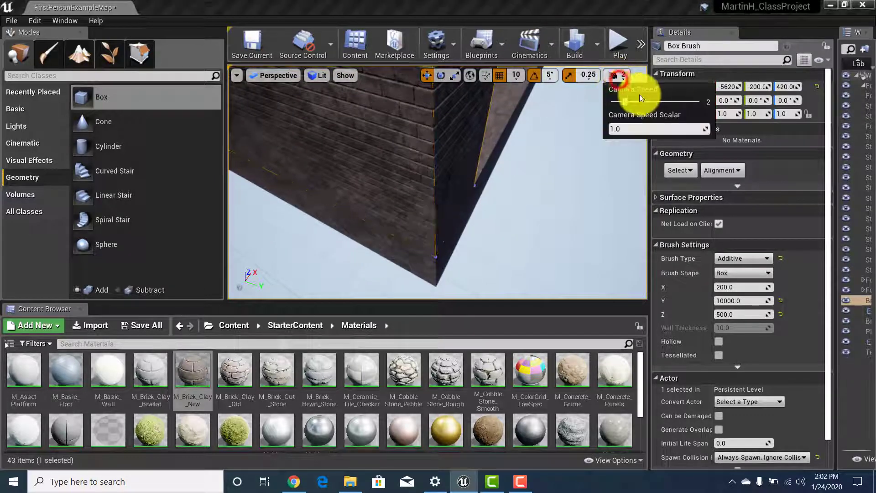
{"action": "left_click", "coordinate": [666, 101]}
{"action": "right_click_drag", "start_coordinate": [423, 169], "coordinate": [259, 31]}
{"action": "mouse_move", "coordinate": [240, 105]}
{"action": "right_mouse_down"}
{"action": "mouse_move", "coordinate": [10, 82]}
{"action": "mouse_move", "coordinate": [29, 35]}
{"action": "right_mouse_up"}
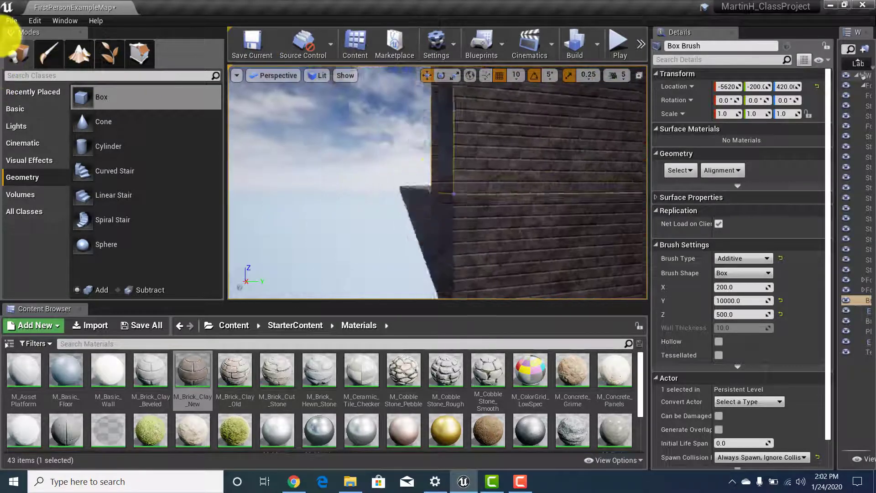
{"action": "left_click", "coordinate": [616, 75]}
{"action": "left_click_drag", "start_coordinate": [633, 101], "coordinate": [613, 101]}
{"action": "mouse_move", "coordinate": [522, 195]}
{"action": "right_mouse_down"}
{"action": "mouse_move", "coordinate": [553, 147]}
{"action": "mouse_move", "coordinate": [561, 214]}
{"action": "mouse_move", "coordinate": [550, 191]}
{"action": "mouse_move", "coordinate": [569, 215]}
{"action": "mouse_move", "coordinate": [655, 250]}
{"action": "mouse_move", "coordinate": [743, 251]}
{"action": "mouse_move", "coordinate": [709, 245]}
{"action": "mouse_move", "coordinate": [719, 228]}
{"action": "mouse_move", "coordinate": [717, 238]}
{"action": "mouse_move", "coordinate": [778, 241]}
{"action": "mouse_move", "coordinate": [524, 192]}
{"action": "mouse_move", "coordinate": [524, 211]}
{"action": "mouse_move", "coordinate": [527, 194]}
{"action": "right_mouse_up"}
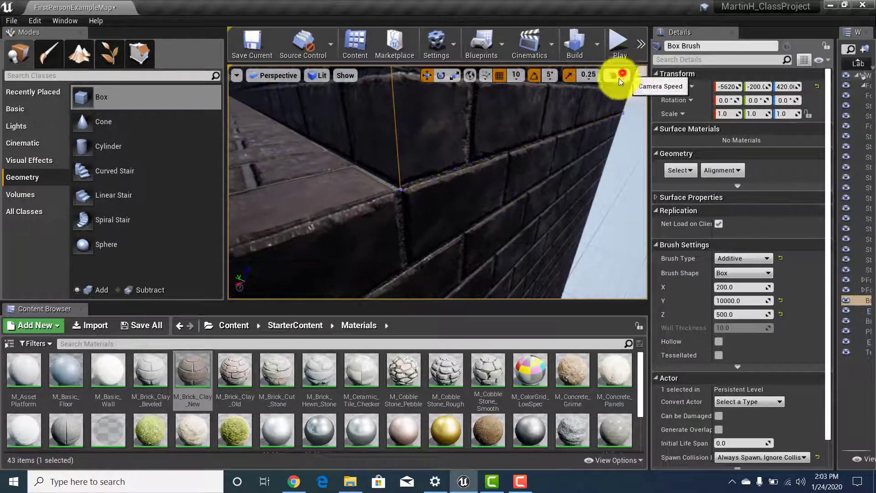
{"action": "left_click", "coordinate": [621, 75]}
{"action": "left_click", "coordinate": [658, 101]}
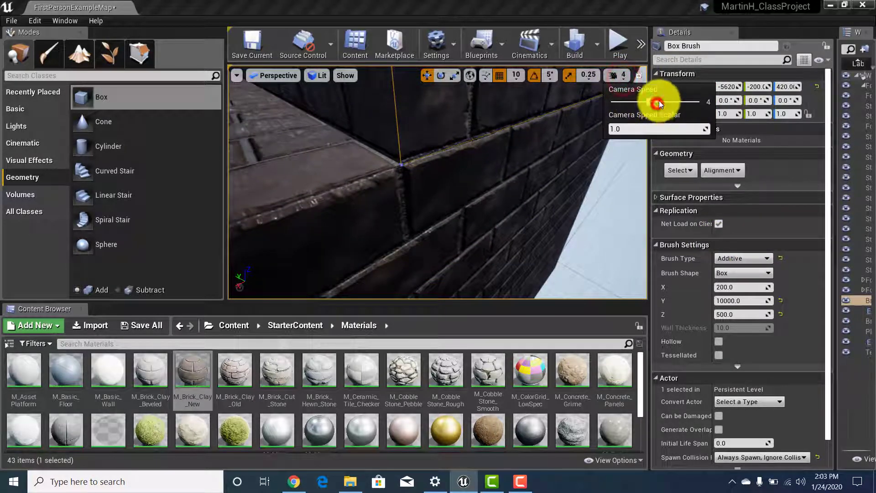
{"action": "right_click_drag", "start_coordinate": [537, 130], "coordinate": [434, 174]}
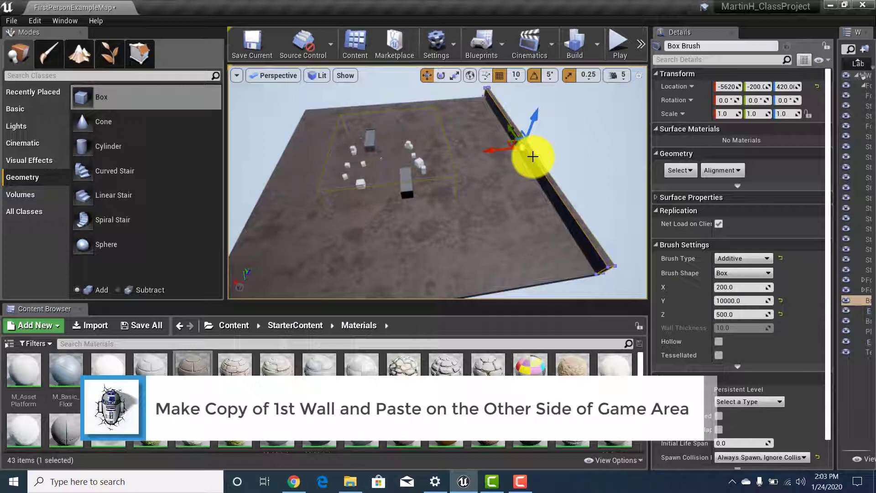
{"action": "key", "text": "ctrl+c"}
{"action": "key", "text": "ctrl+v"}
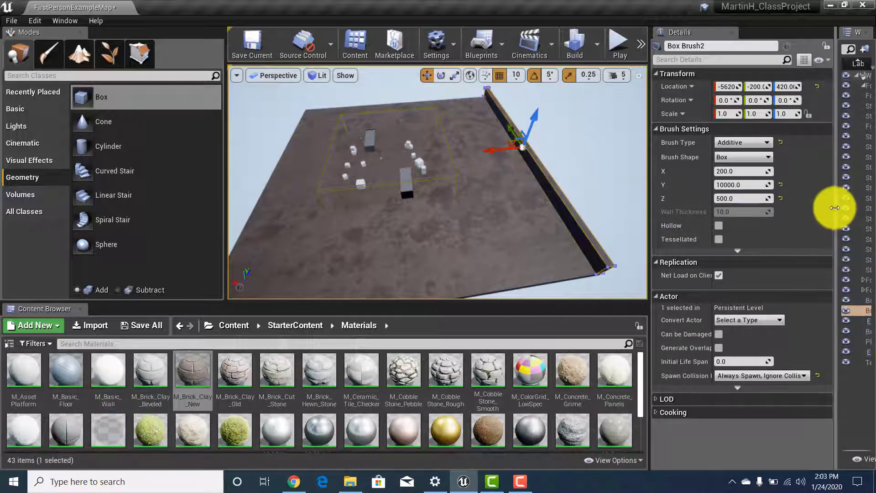
{"action": "mouse_move", "coordinate": [836, 204]}
{"action": "left_mouse_down"}
{"action": "mouse_move", "coordinate": [708, 197]}
{"action": "mouse_move", "coordinate": [700, 186]}
{"action": "left_mouse_up"}
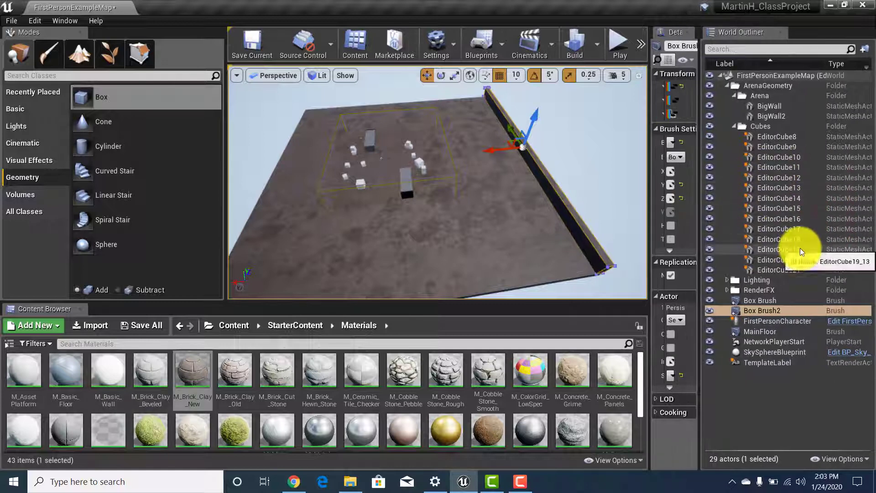
{"action": "key", "text": "ctrl+z"}
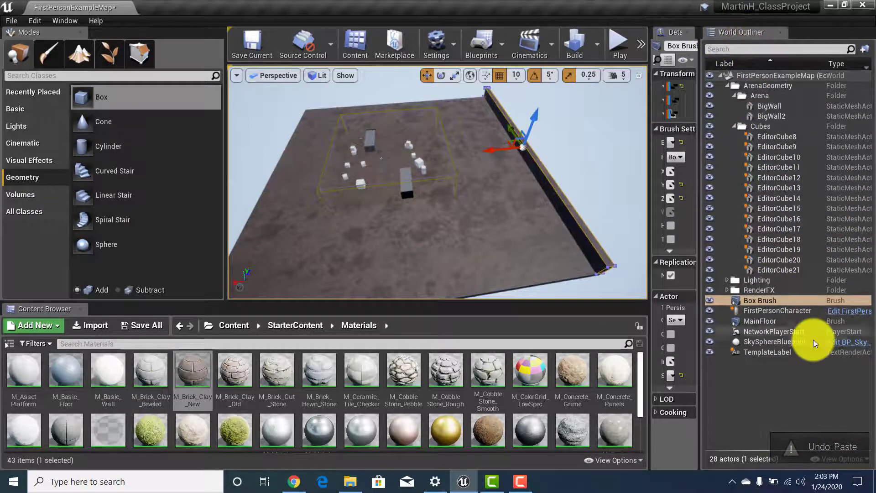
{"action": "left_click", "coordinate": [513, 208]}
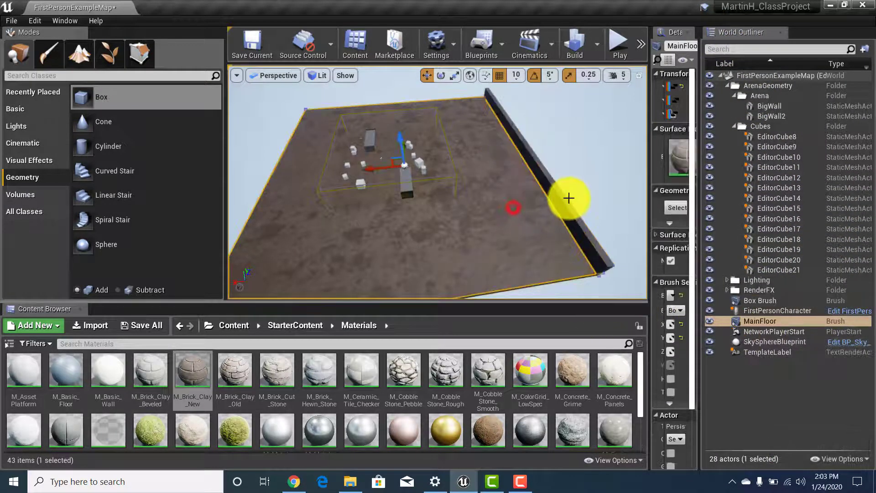
{"action": "left_click", "coordinate": [559, 191]}
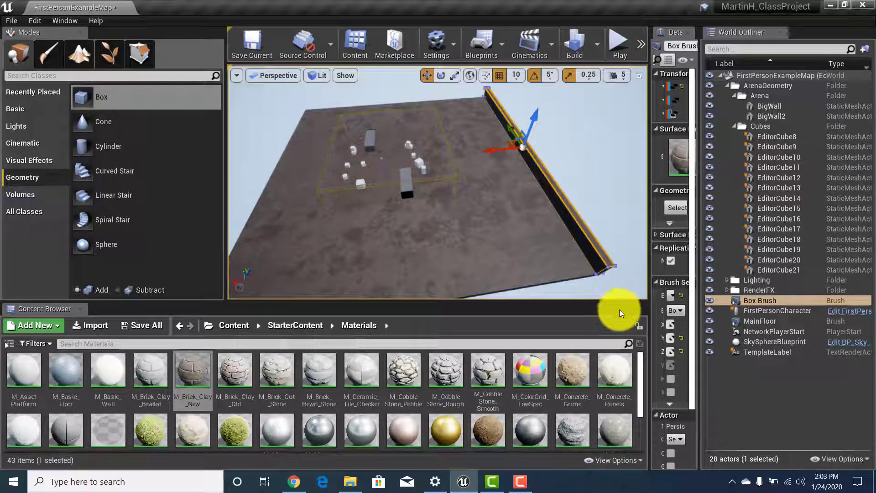
{"action": "key", "text": "ctrl+w"}
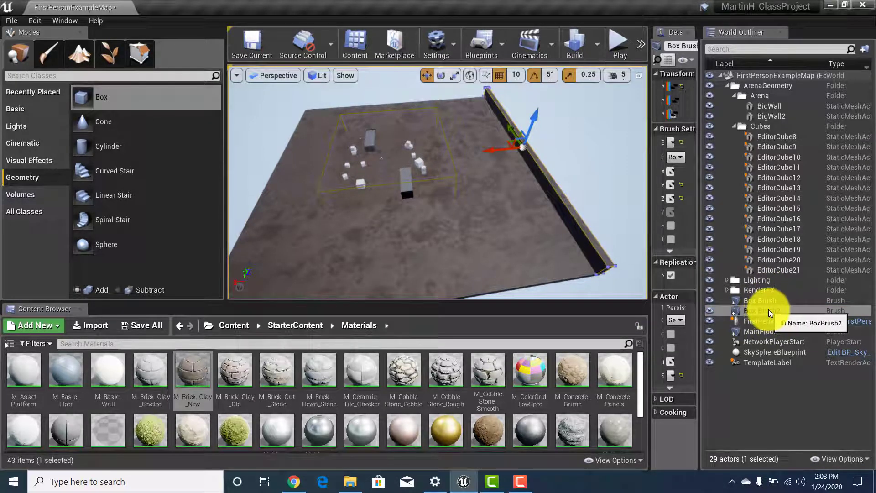
{"action": "key", "text": "ctrl+z"}
Step: Rename the wall's Box Brush actor as OutsideWall
{"action": "right_click", "coordinate": [759, 300]}
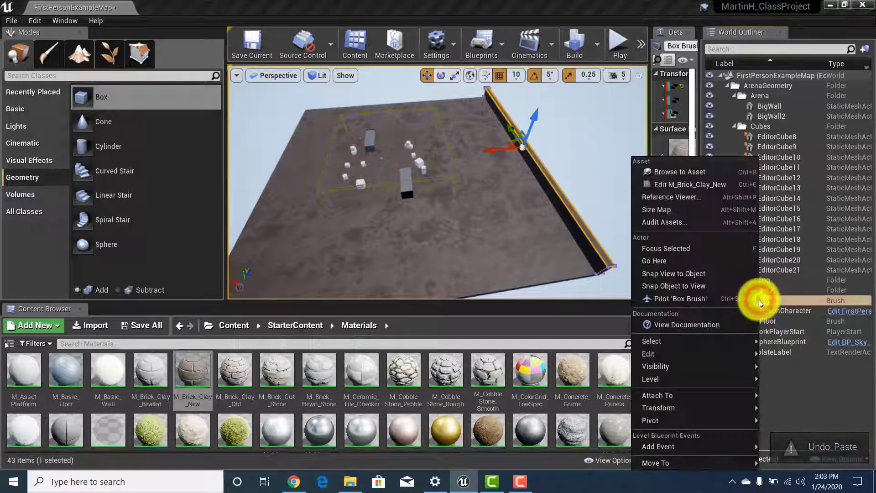
{"action": "mouse_move", "coordinate": [684, 353]}
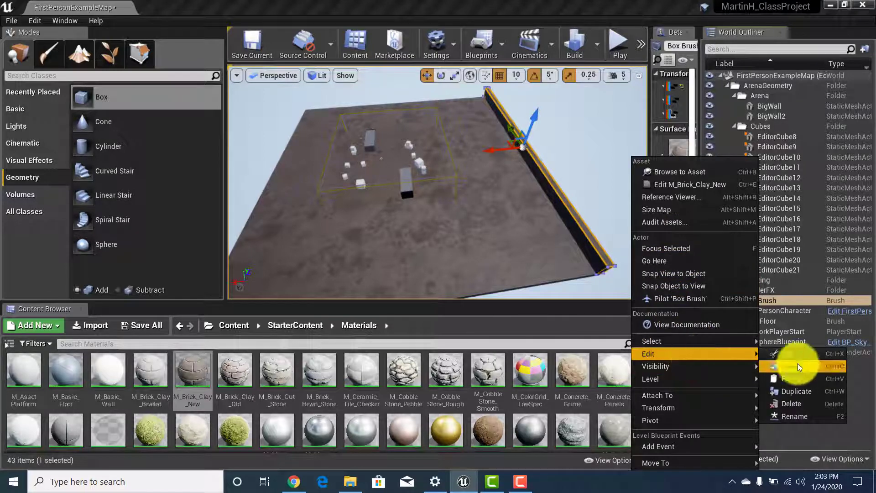
{"action": "left_click", "coordinate": [806, 420]}
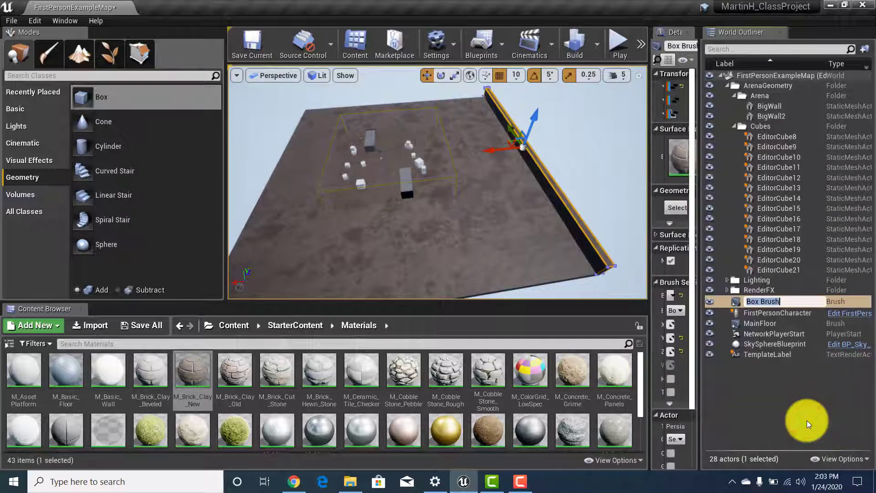
{"action": "key", "text": "BackSpace"}
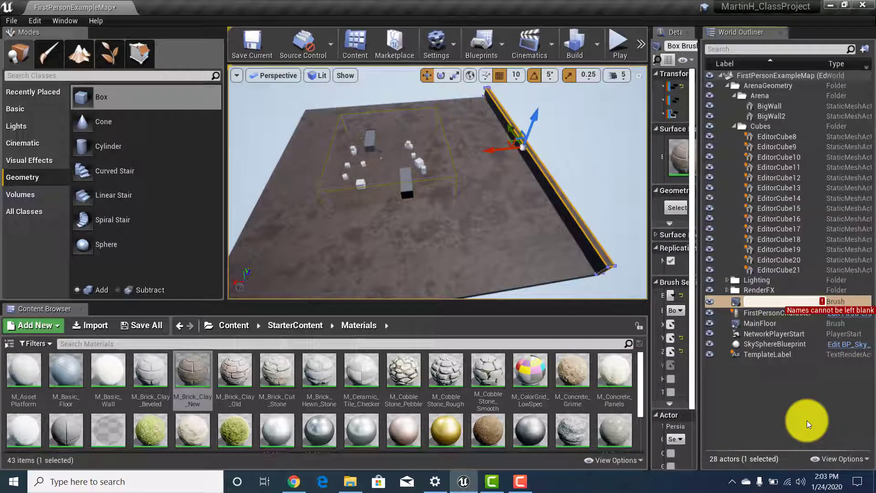
{"action": "type", "text": "Outs"}
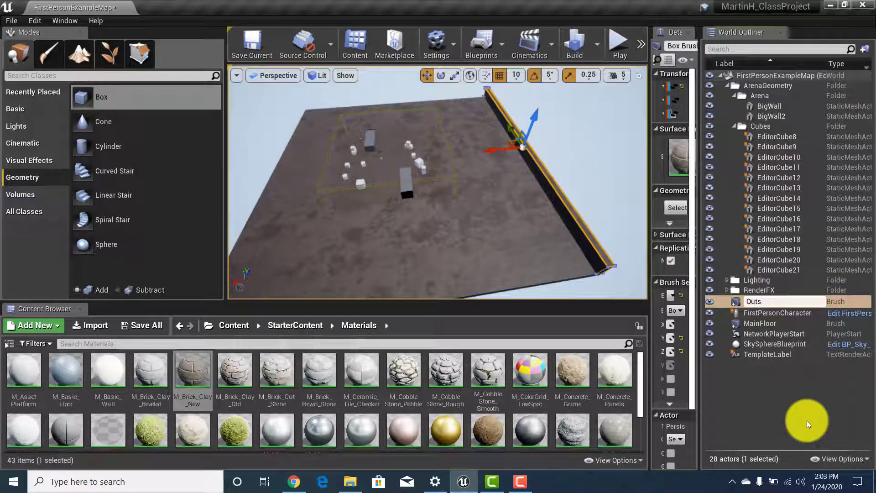
{"action": "type", "text": "tideWall"}
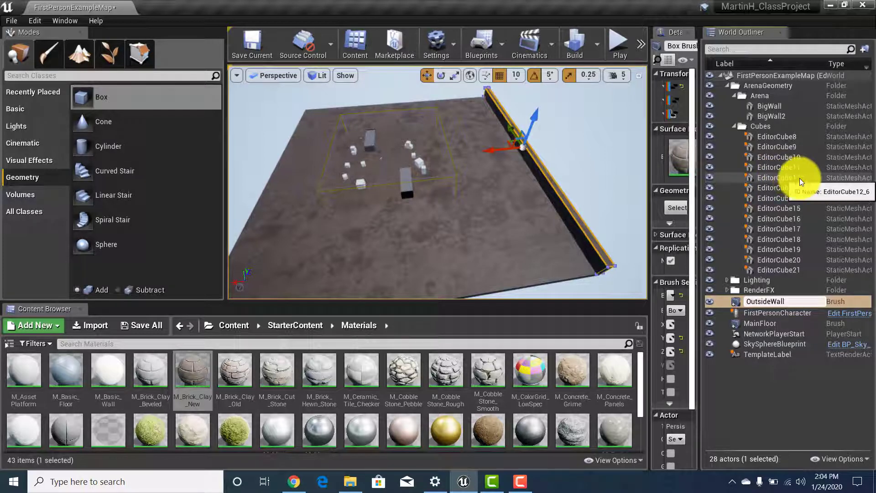
Step: Expand the Lighting folder and collapse the Cubes folder in the actor list, leaving no actor selected
{"action": "left_click", "coordinate": [726, 280]}
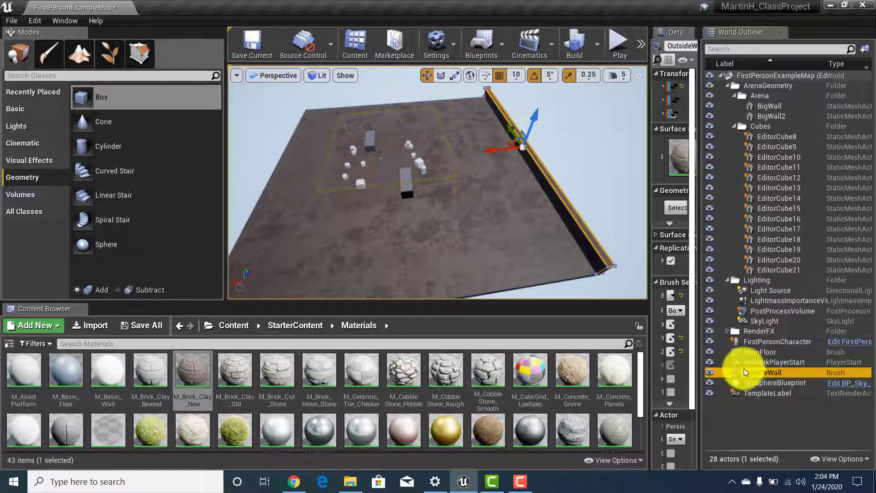
{"action": "left_click", "coordinate": [733, 127]}
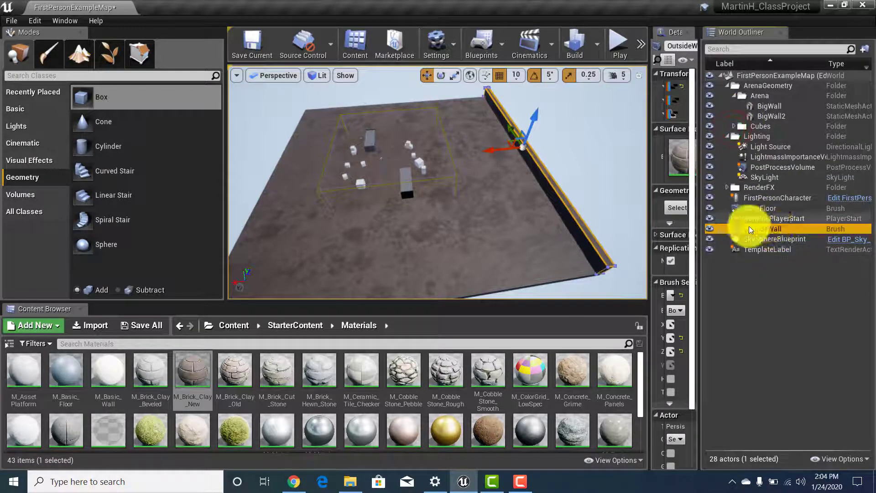
{"action": "left_click", "coordinate": [773, 301]}
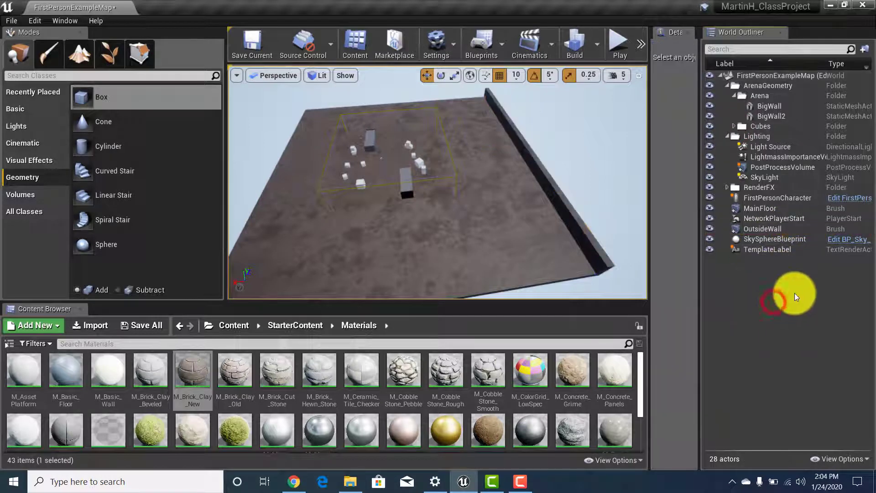
Step: Duplicate OutsideWall and move the copy along X across the floor to the opposite edge
{"action": "left_click", "coordinate": [564, 198]}
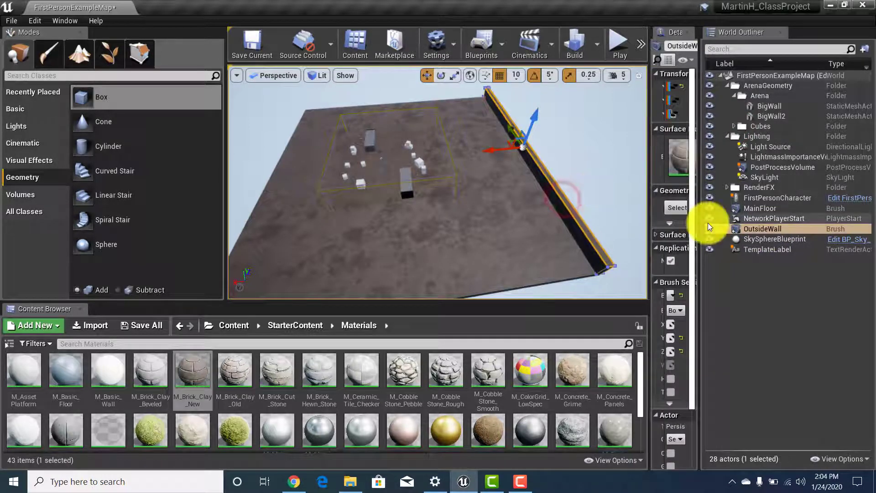
{"action": "key", "text": "ctrl+w"}
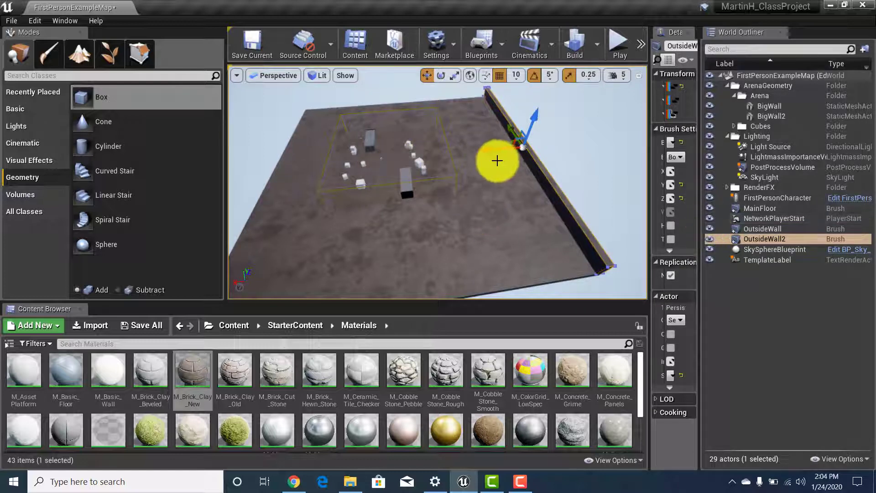
{"action": "left_click_drag", "start_coordinate": [494, 149], "coordinate": [255, 161]}
{"action": "right_click_drag", "start_coordinate": [316, 161], "coordinate": [319, 172]}
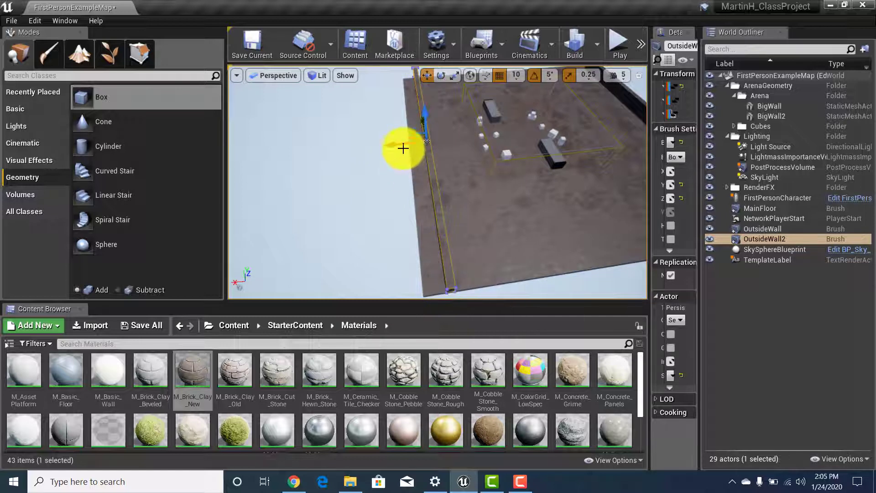
{"action": "left_click_drag", "start_coordinate": [397, 144], "coordinate": [397, 143]}
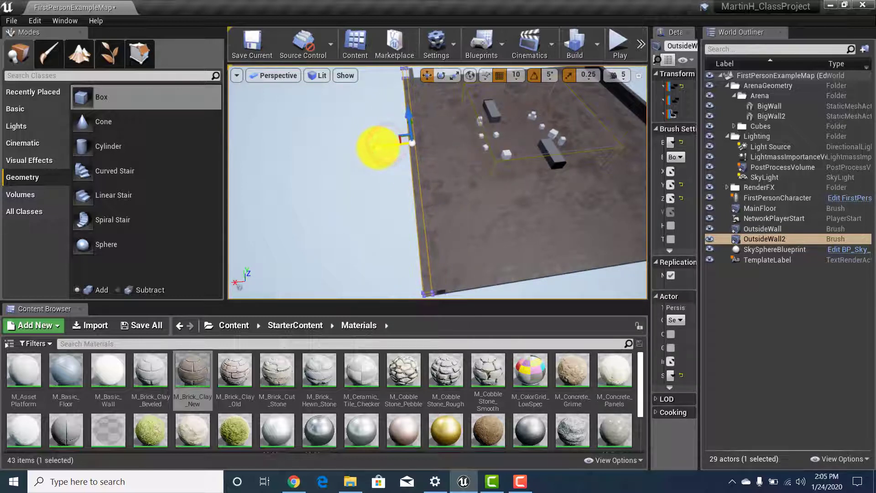
Step: Nudge the duplicated wall outward along X until its outer face is flush with the floor's side at the corner
{"action": "right_click_drag", "start_coordinate": [423, 198], "coordinate": [360, 100]}
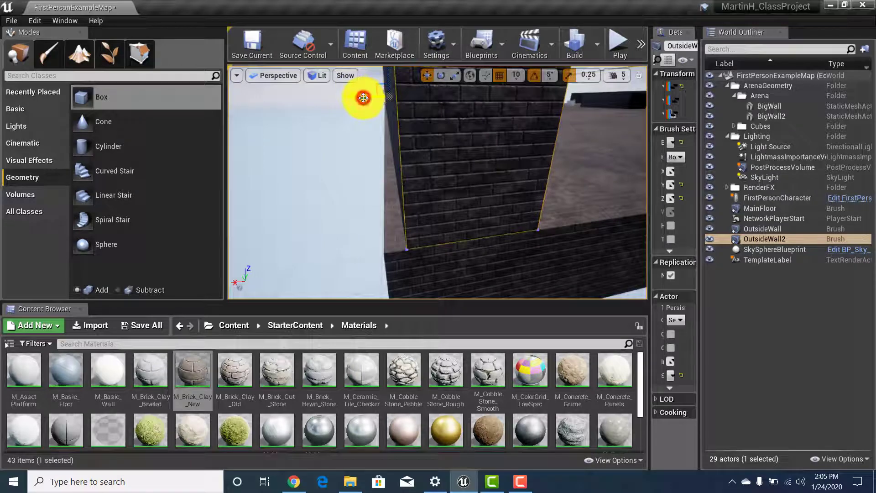
{"action": "left_click_drag", "start_coordinate": [363, 98], "coordinate": [361, 97]}
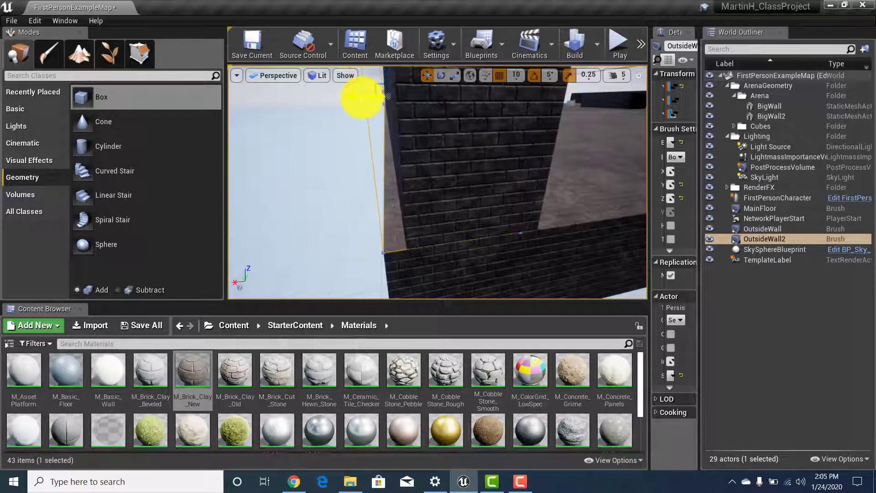
{"action": "right_click_drag", "start_coordinate": [377, 195], "coordinate": [377, 194]}
Step: Examine OutsideWall2's corner alignment at camera speed 1, and return to an overview of the floor at speed 5
{"action": "left_click", "coordinate": [623, 75]}
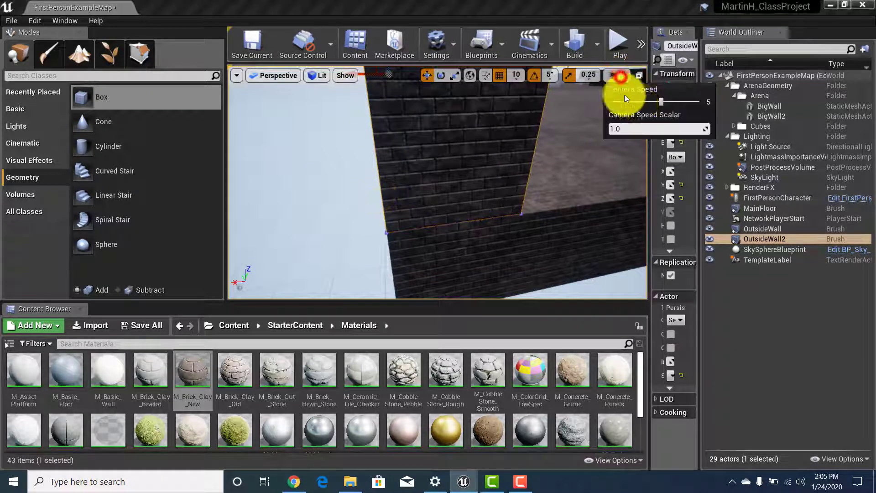
{"action": "left_click_drag", "start_coordinate": [623, 104], "coordinate": [553, 157]}
{"action": "right_click_drag", "start_coordinate": [554, 156], "coordinate": [620, 84]}
{"action": "left_click", "coordinate": [620, 85]}
{"action": "left_click", "coordinate": [622, 79]}
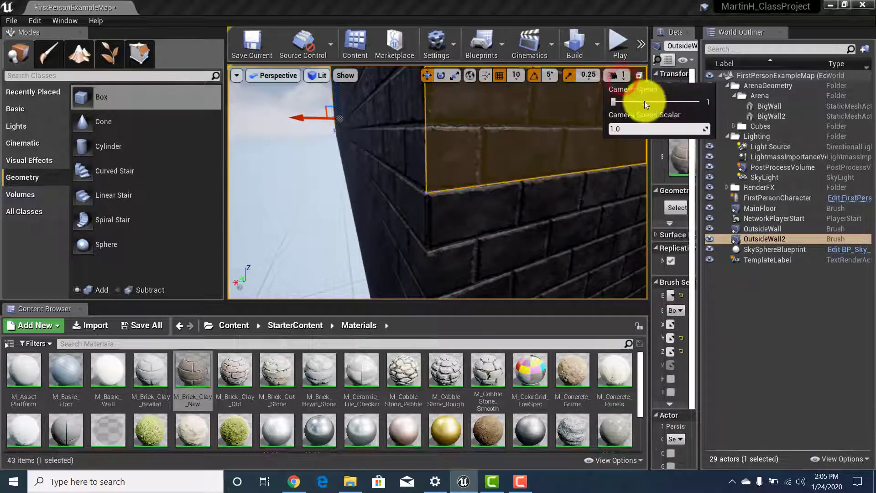
{"action": "left_click_drag", "start_coordinate": [649, 101], "coordinate": [665, 101]}
{"action": "right_click_drag", "start_coordinate": [557, 125], "coordinate": [472, 204]}
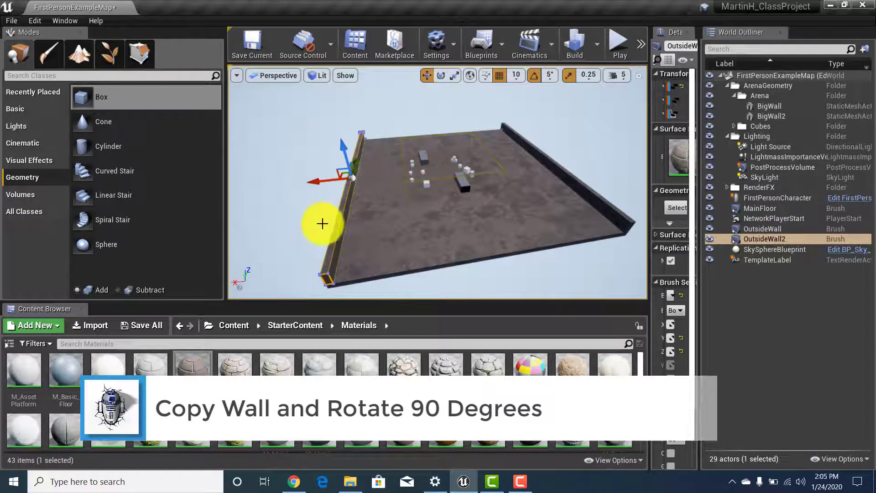
Step: Duplicate OutsideWall2 and rotate the copy 90 degrees about the Z axis
{"action": "key", "text": "ctrl+w"}
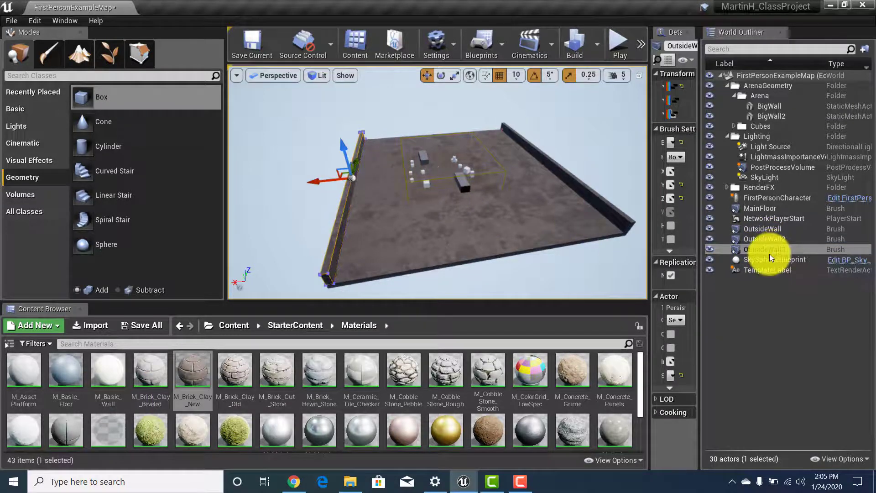
{"action": "key", "text": "e"}
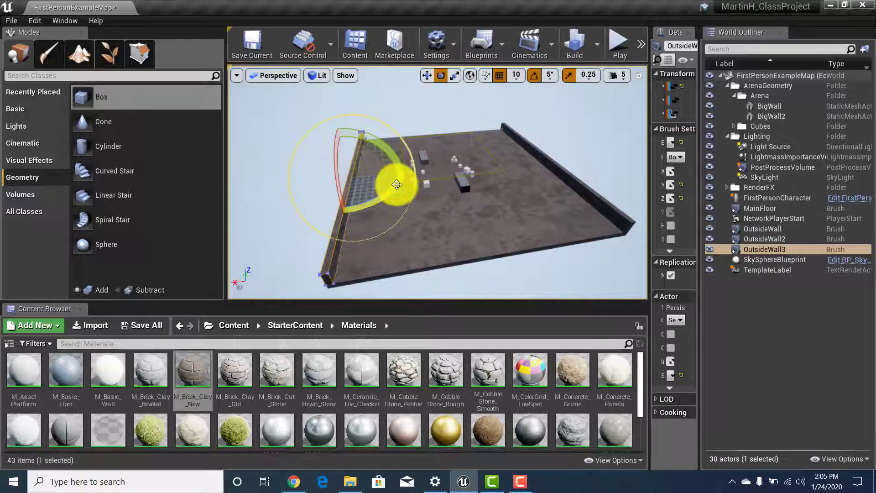
{"action": "mouse_move", "coordinate": [396, 184]}
{"action": "left_mouse_down"}
{"action": "mouse_move", "coordinate": [313, 218]}
{"action": "mouse_move", "coordinate": [204, 235]}
{"action": "mouse_move", "coordinate": [209, 230]}
{"action": "left_mouse_up"}
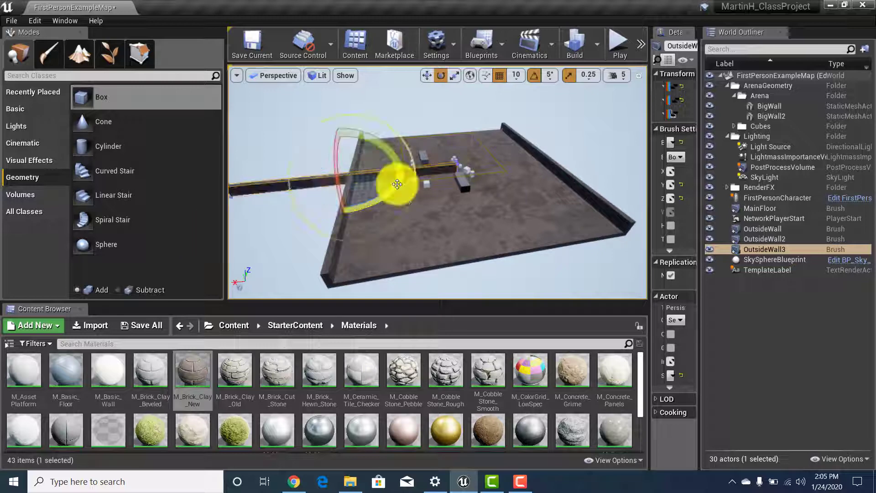
Step: Move the rotated wall OutsideWall3 to the floor's open near edge, between the two side walls
{"action": "key", "text": "r"}
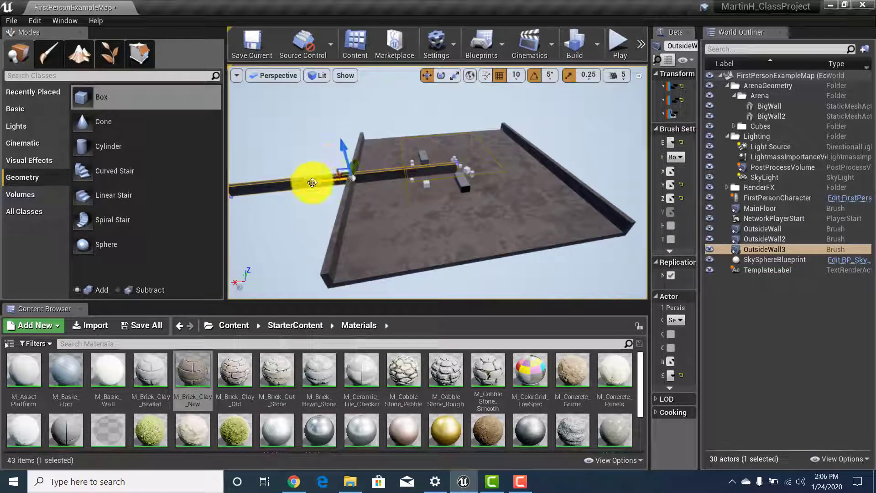
{"action": "mouse_move", "coordinate": [312, 183]}
{"action": "left_mouse_down"}
{"action": "mouse_move", "coordinate": [411, 170]}
{"action": "mouse_move", "coordinate": [431, 145]}
{"action": "left_mouse_up"}
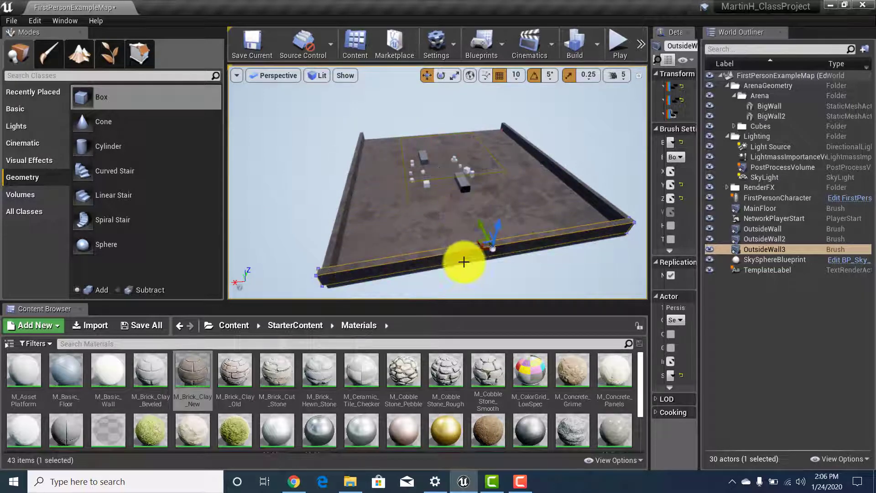
{"action": "left_click_drag", "start_coordinate": [463, 261], "coordinate": [479, 228]}
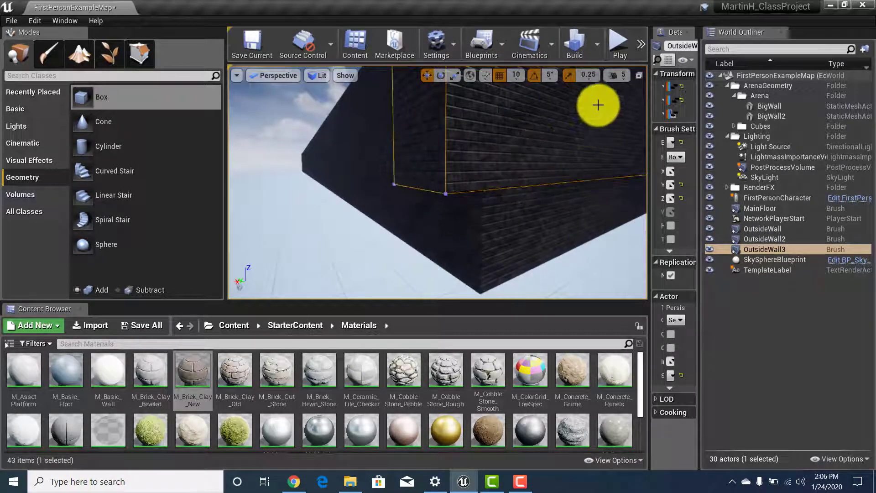
Step: Working at camera speed 2, set OutsideWall3's location to X -721 and Y -5100 to line it up with the floor's corners
{"action": "left_click", "coordinate": [620, 75]}
{"action": "mouse_move", "coordinate": [627, 106]}
{"action": "left_mouse_down"}
{"action": "mouse_move", "coordinate": [618, 104]}
{"action": "mouse_move", "coordinate": [626, 100]}
{"action": "left_mouse_up"}
{"action": "left_click_drag", "start_coordinate": [461, 201], "coordinate": [485, 176]}
{"action": "left_click", "coordinate": [485, 177]}
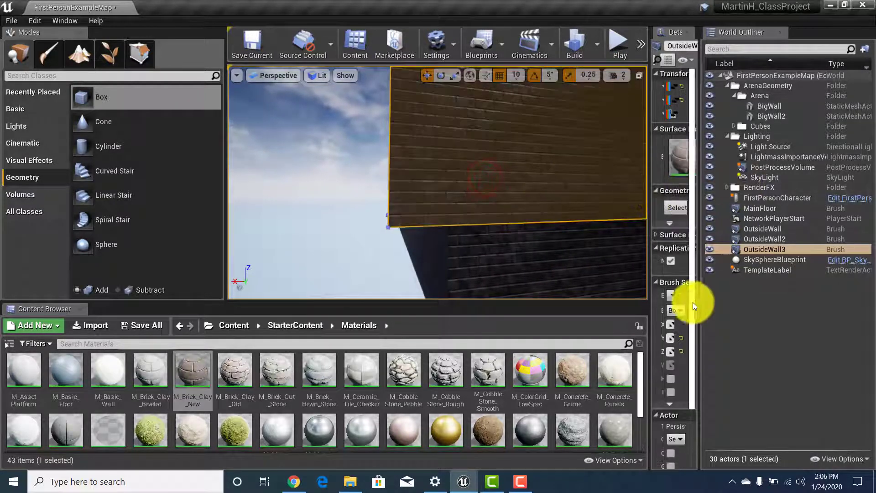
{"action": "left_click_drag", "start_coordinate": [699, 292], "coordinate": [851, 301]}
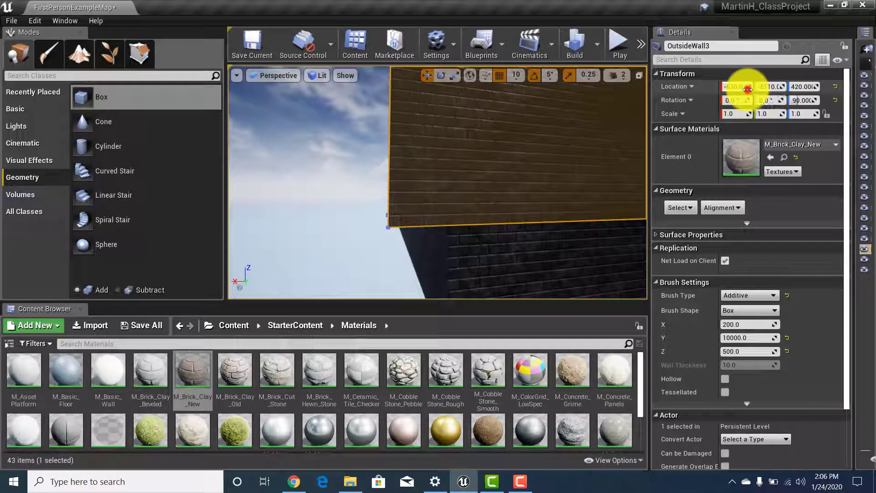
{"action": "left_click_drag", "start_coordinate": [766, 86], "coordinate": [691, 106]}
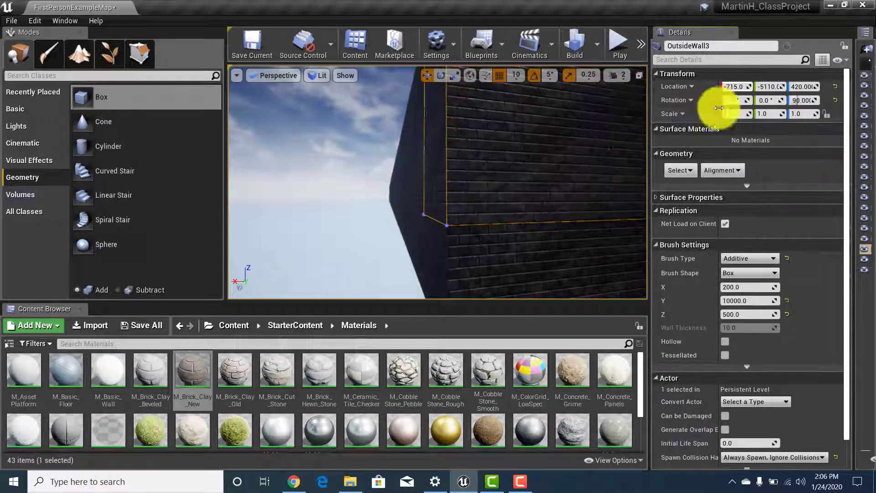
{"action": "right_click_drag", "start_coordinate": [577, 188], "coordinate": [596, 55]}
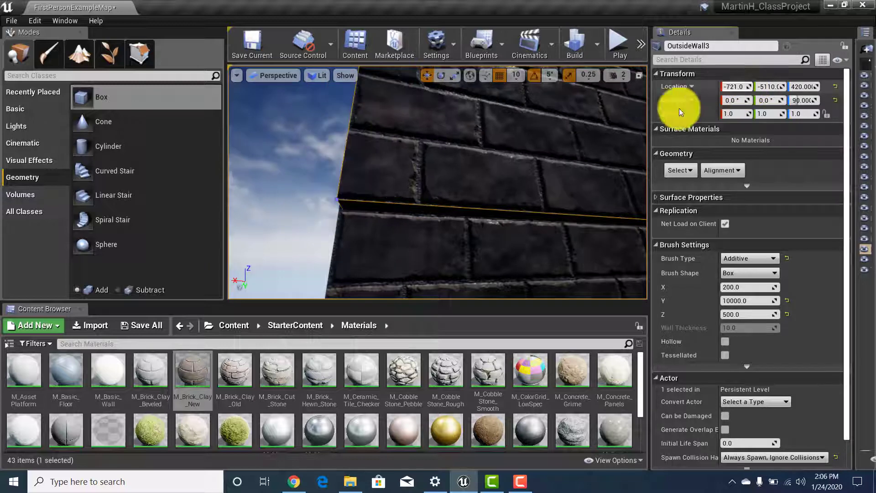
{"action": "right_click_drag", "start_coordinate": [524, 119], "coordinate": [782, 224]}
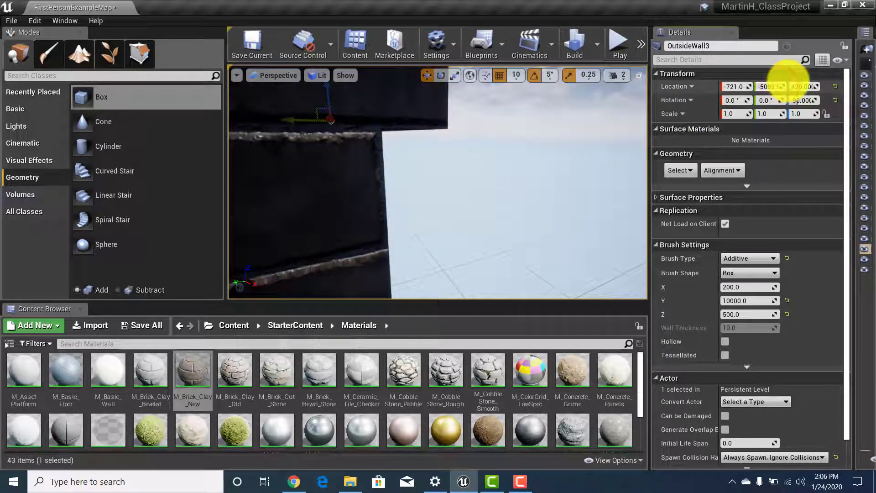
{"action": "mouse_move", "coordinate": [547, 117]}
{"action": "right_mouse_down"}
{"action": "mouse_move", "coordinate": [393, 85]}
{"action": "mouse_move", "coordinate": [398, 43]}
{"action": "mouse_move", "coordinate": [412, 31]}
{"action": "mouse_move", "coordinate": [580, 70]}
{"action": "mouse_move", "coordinate": [536, 82]}
{"action": "mouse_move", "coordinate": [556, 322]}
{"action": "mouse_move", "coordinate": [538, 186]}
{"action": "mouse_move", "coordinate": [537, 117]}
{"action": "mouse_move", "coordinate": [547, 114]}
{"action": "right_mouse_up"}
Step: With the camera speed at 4, duplicate OutsideWall3 and move the copy along Y to the floor's remaining open edge
{"action": "left_click", "coordinate": [617, 76]}
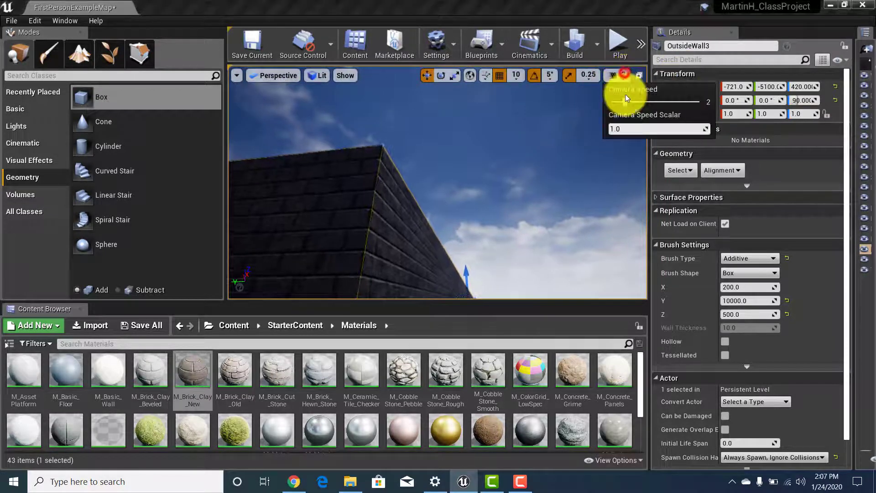
{"action": "left_click", "coordinate": [650, 102]}
{"action": "right_click_drag", "start_coordinate": [527, 166], "coordinate": [149, 356]}
{"action": "key", "text": "ctrl+w"}
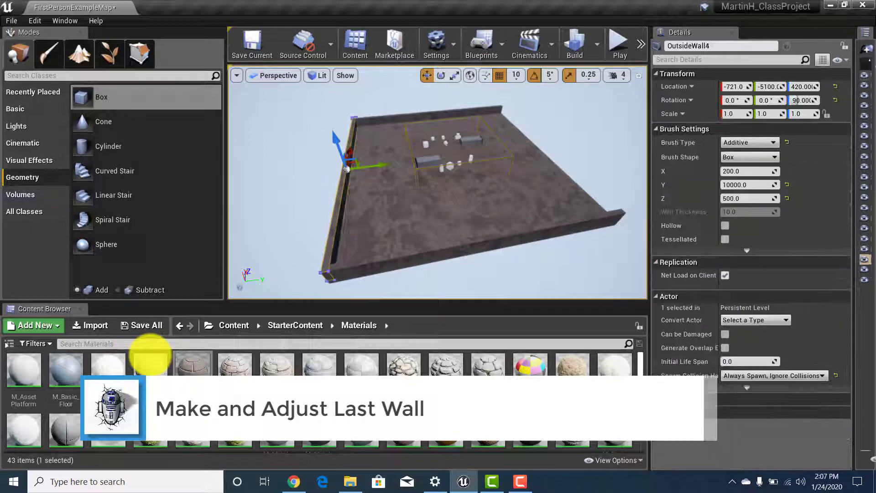
{"action": "mouse_move", "coordinate": [399, 157]}
{"action": "left_mouse_down"}
{"action": "mouse_move", "coordinate": [382, 166]}
{"action": "mouse_move", "coordinate": [559, 144]}
{"action": "left_mouse_up"}
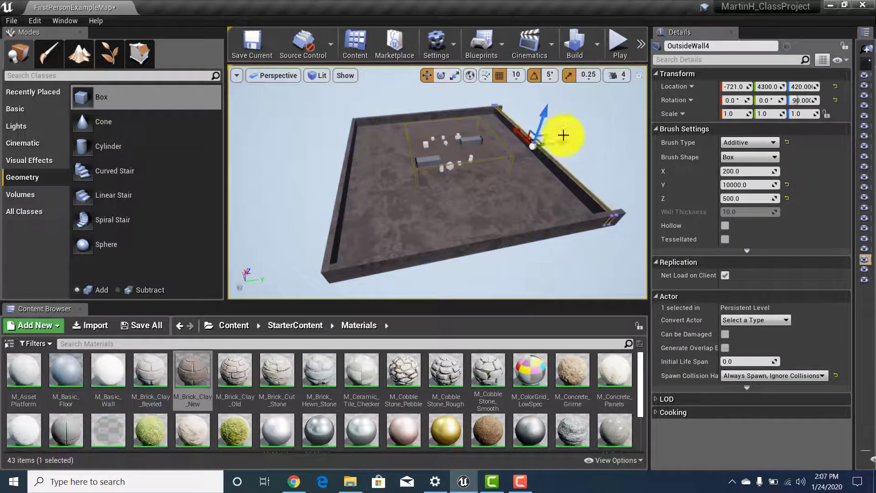
Step: Shift OutsideWall4's Y location to 4700 so its outer face lines up with the floor's edge
{"action": "right_click_drag", "start_coordinate": [554, 186], "coordinate": [478, 107]}
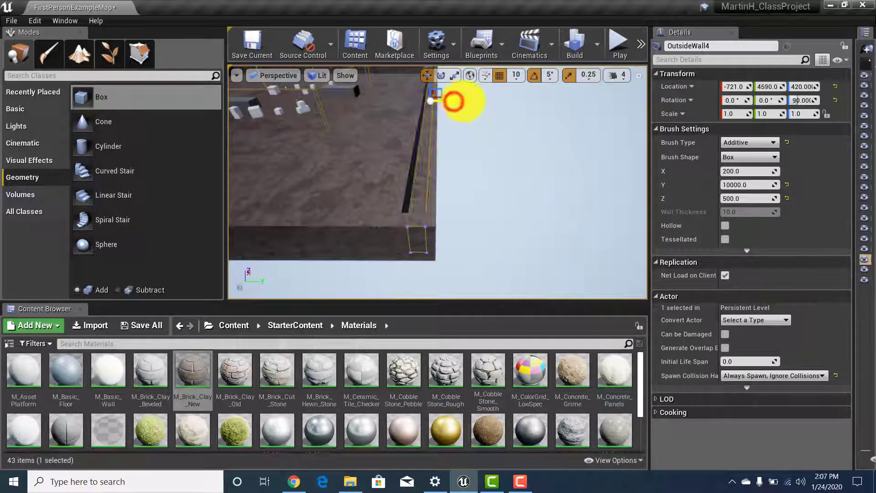
{"action": "left_click_drag", "start_coordinate": [466, 103], "coordinate": [472, 104]}
{"action": "right_click_drag", "start_coordinate": [468, 277], "coordinate": [463, 234]}
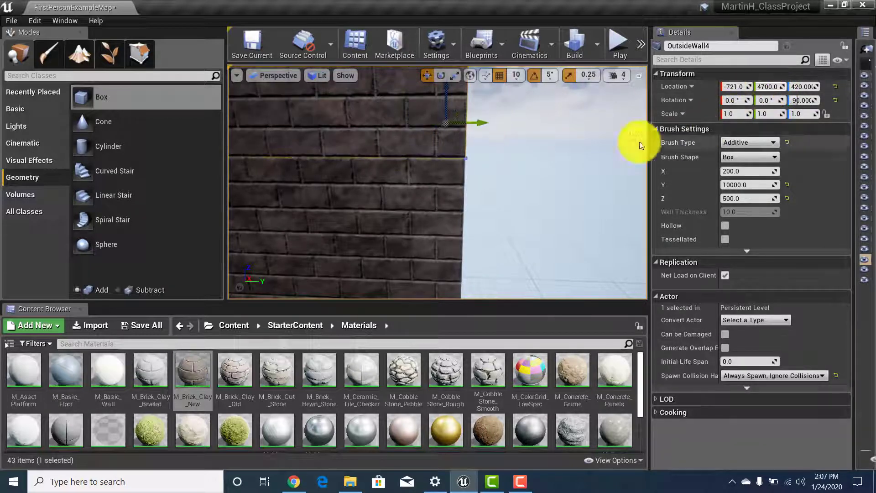
{"action": "right_click_drag", "start_coordinate": [636, 137], "coordinate": [543, 284]}
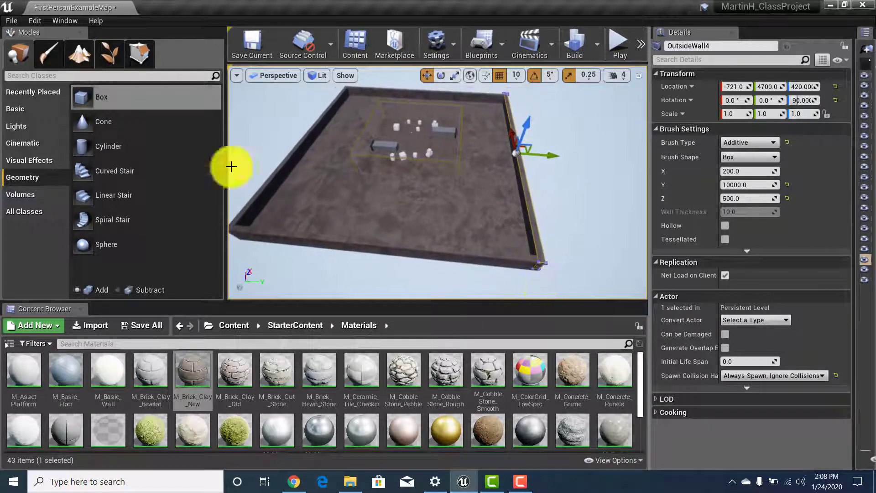
Step: Save everything in the project, the current level and all modified assets
{"action": "left_click", "coordinate": [11, 21]}
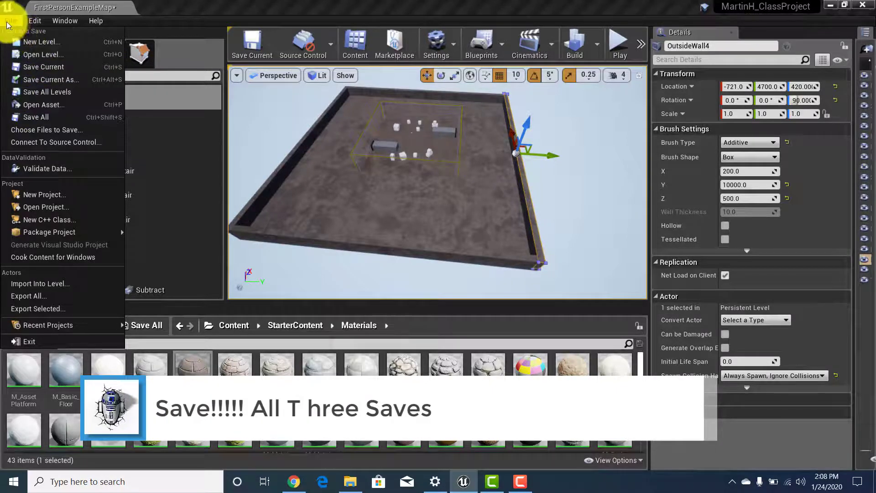
{"action": "left_click", "coordinate": [32, 117]}
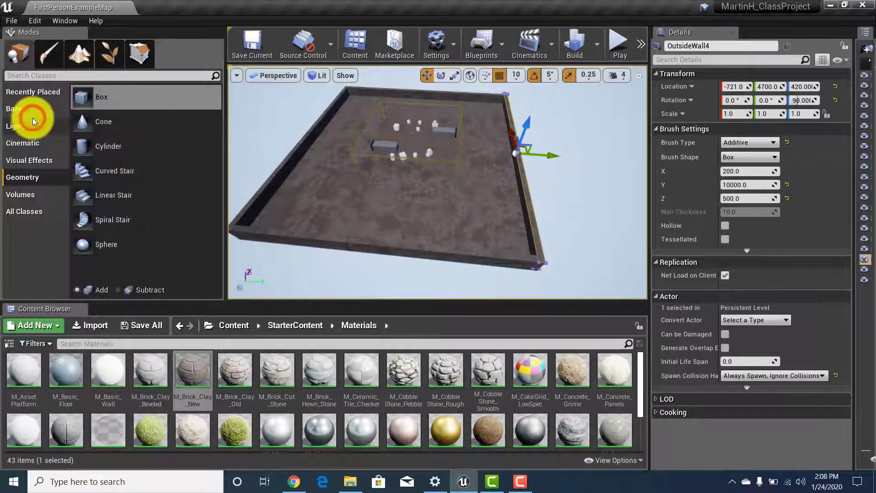
{"action": "left_click", "coordinate": [251, 48]}
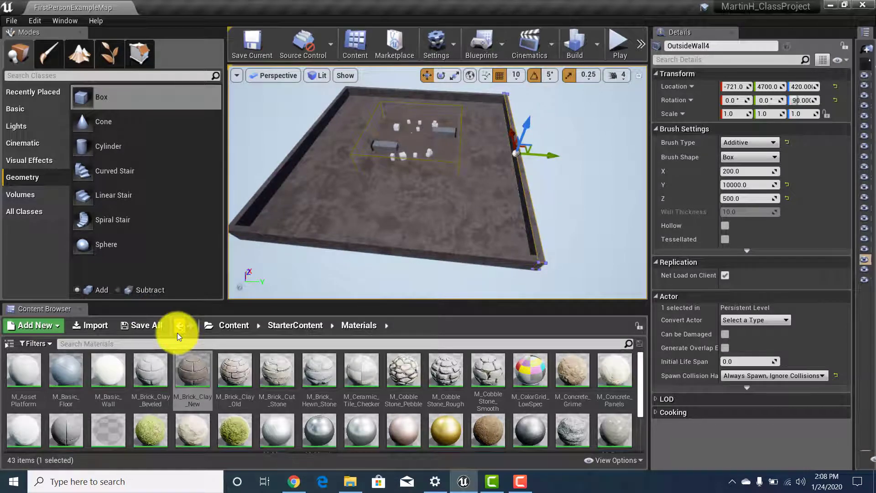
{"action": "left_click", "coordinate": [141, 322]}
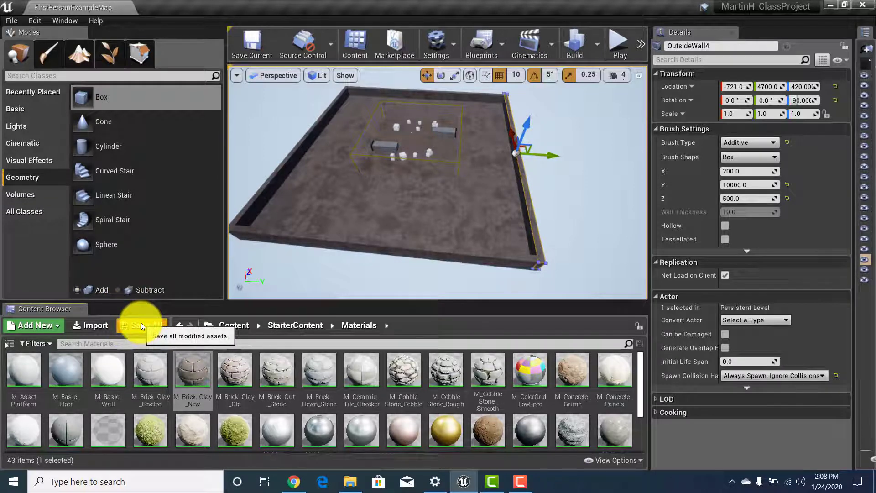